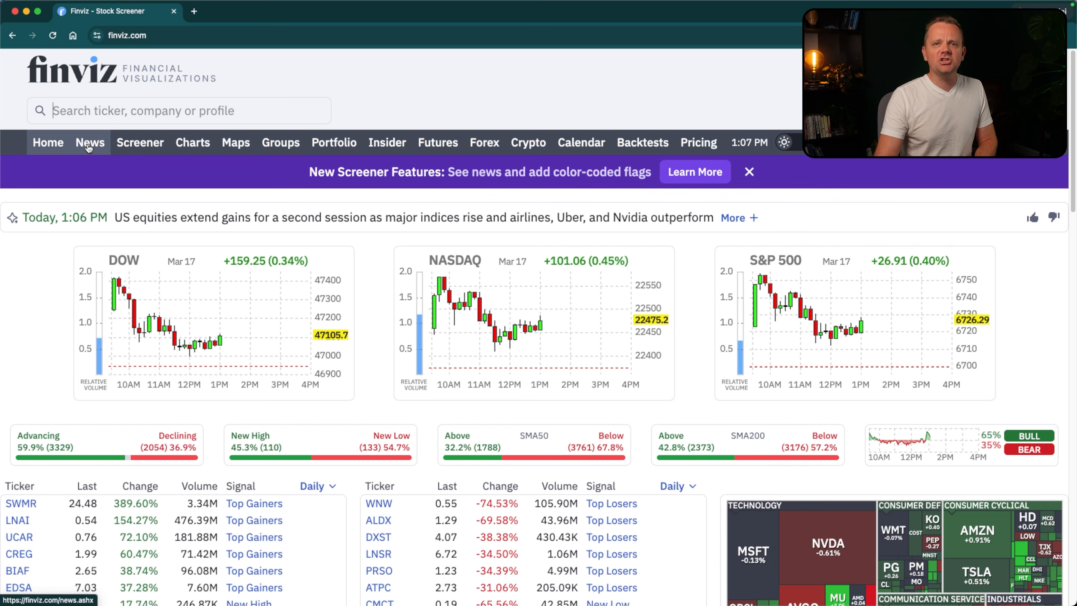
Open the stock screener and view the available signal options, leaving the signal at None (all stocks).
click(135, 143)
scroll(135, 143, down, 2)
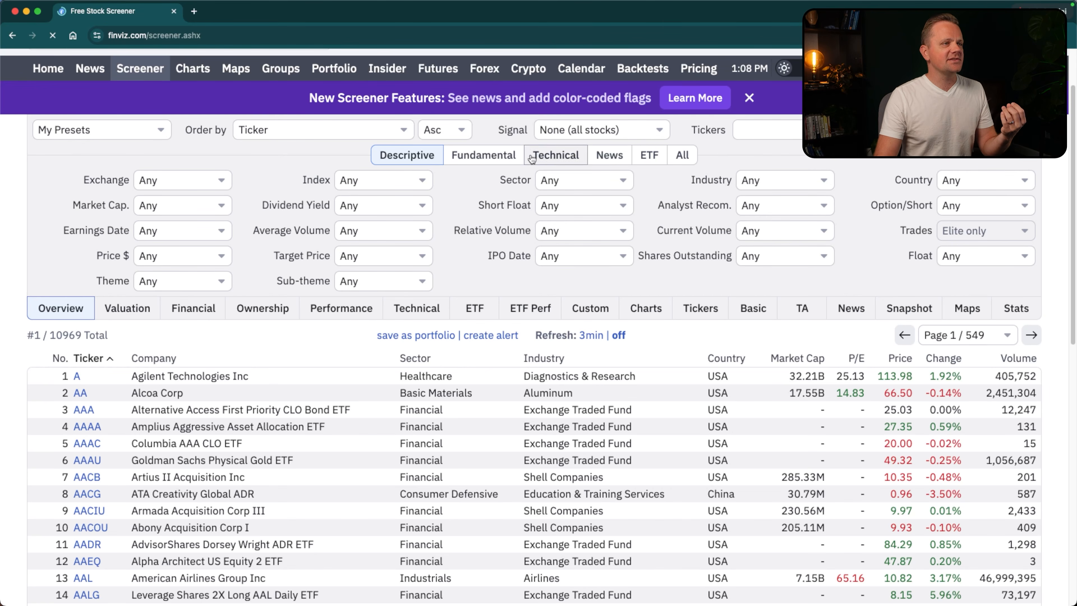
click(582, 130)
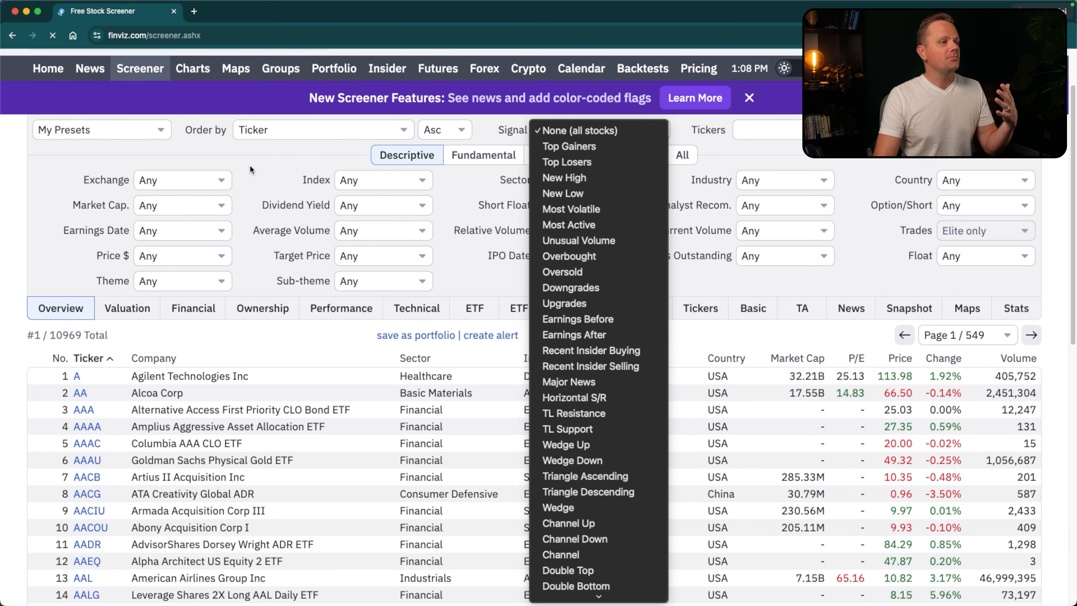
click(277, 174)
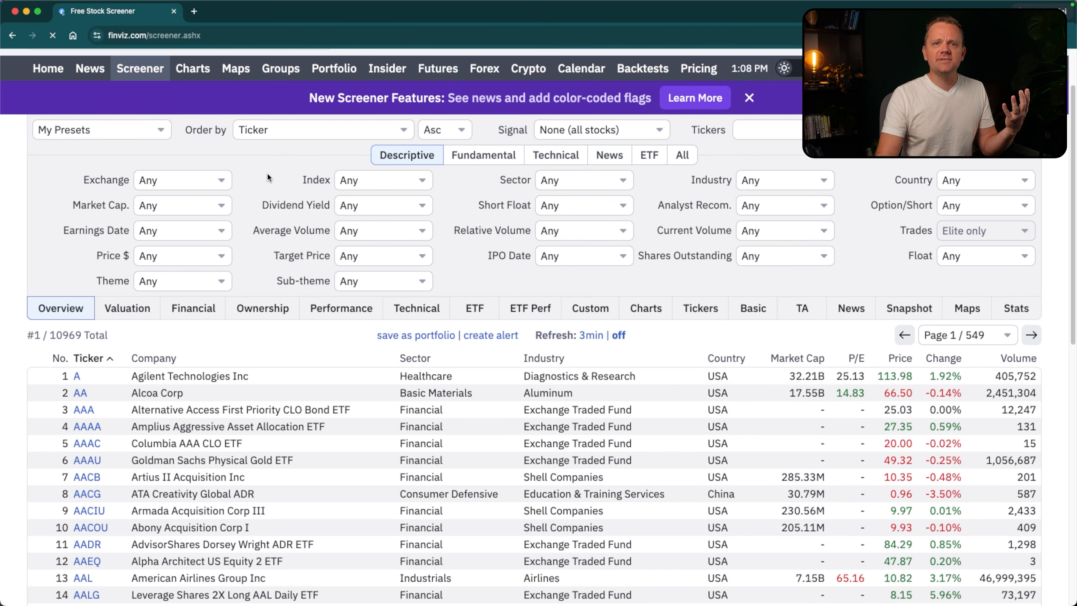
Look through the screener's fundamental, technical and descriptive filter sets.
click(468, 164)
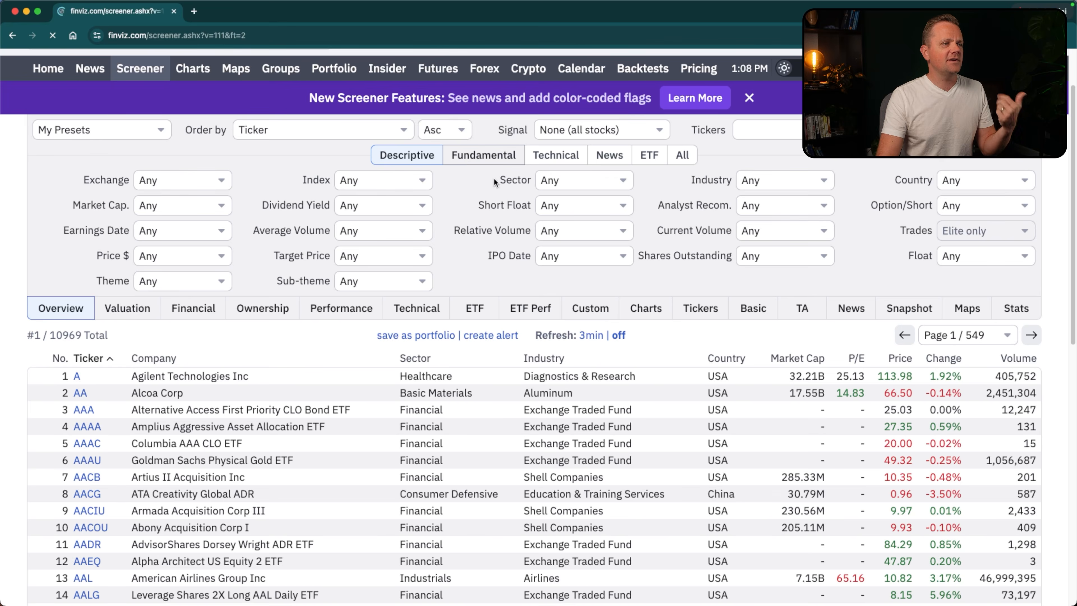
click(550, 237)
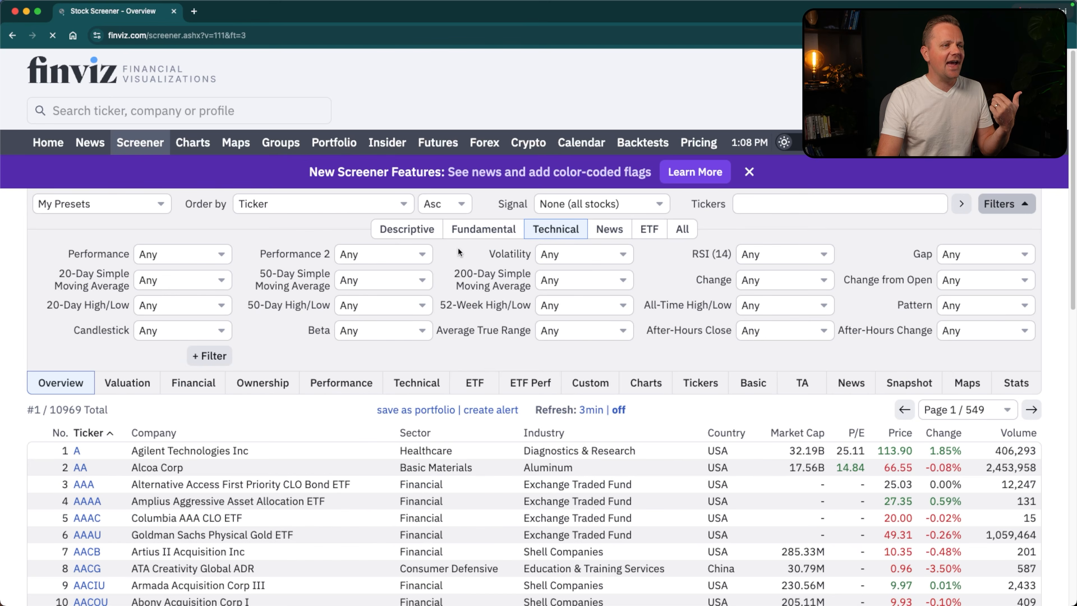
click(422, 232)
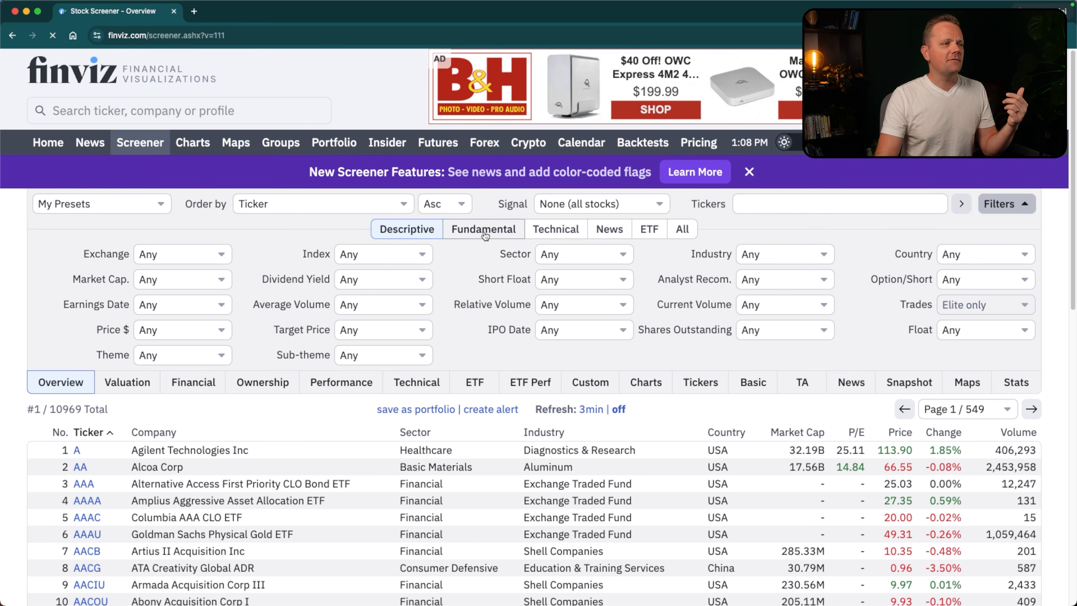
click(483, 235)
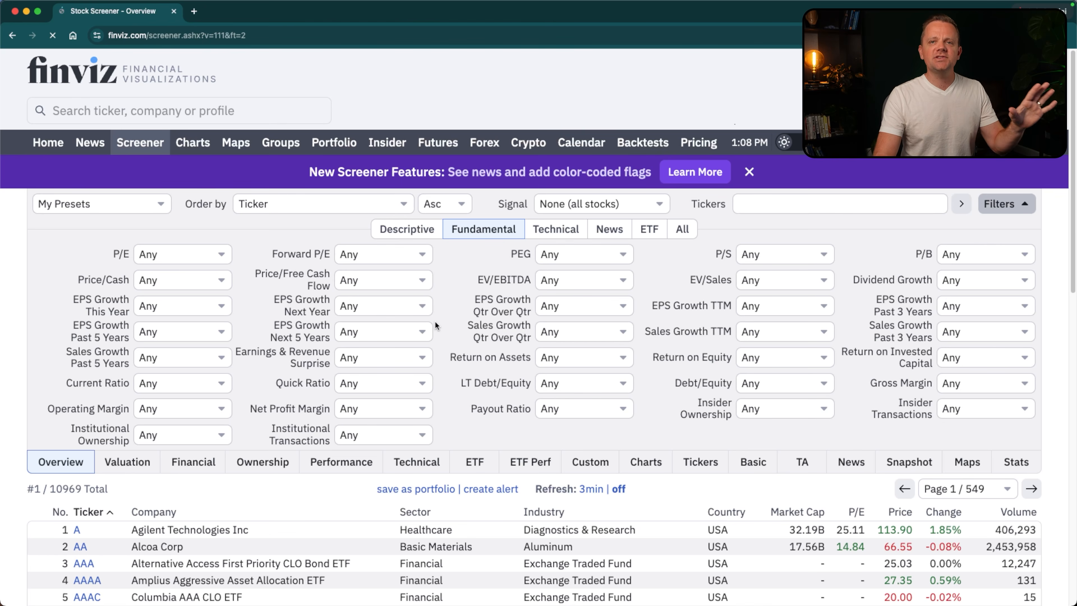
click(548, 234)
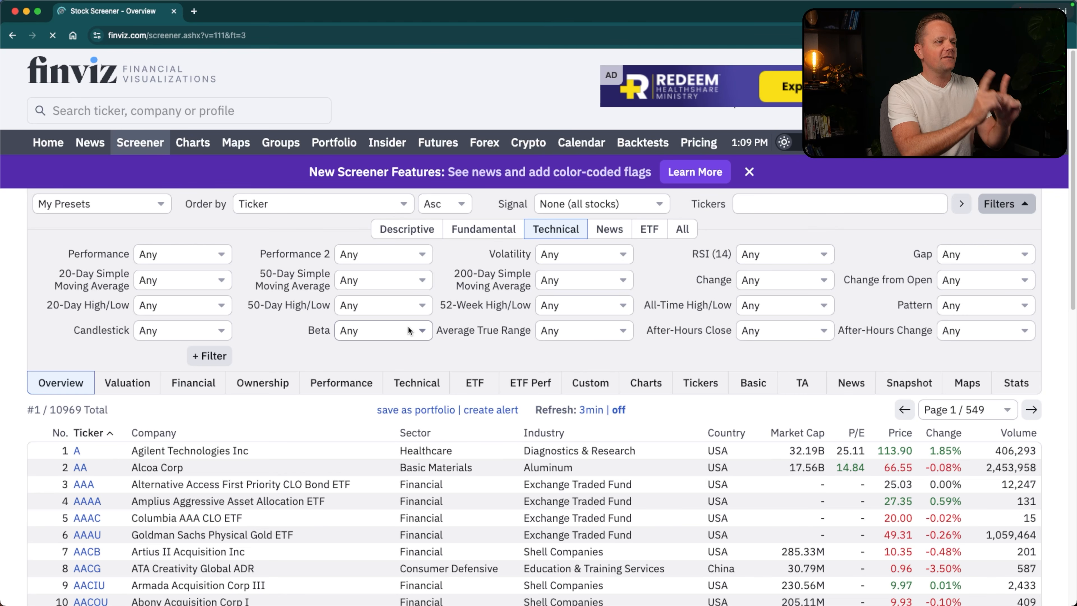
click(418, 231)
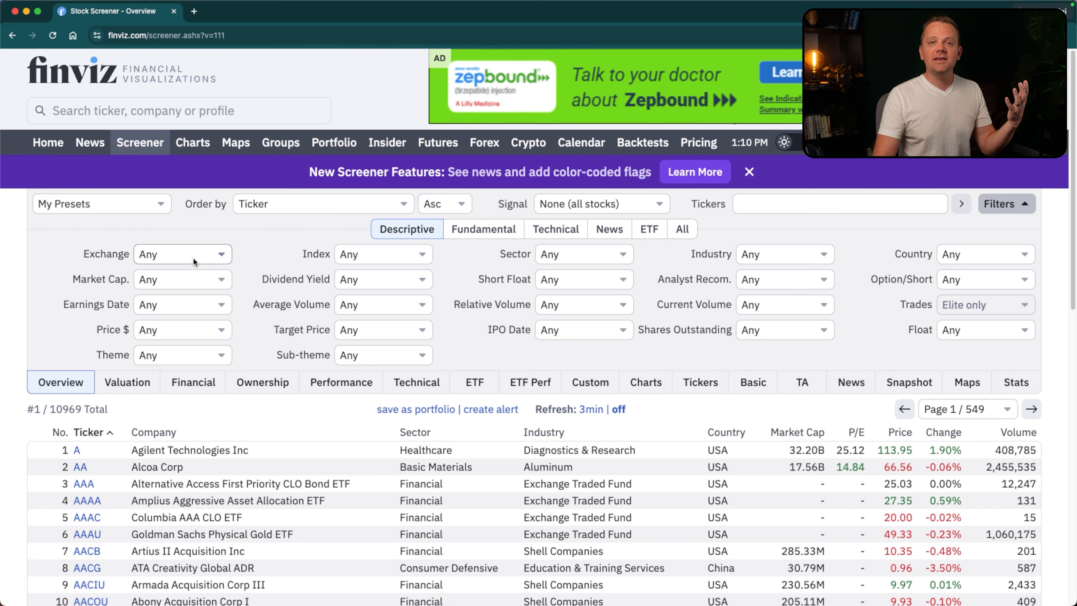
Filter the stocks to Mid market cap ($2bln to $10bln) and average volume Over 300K.
click(184, 285)
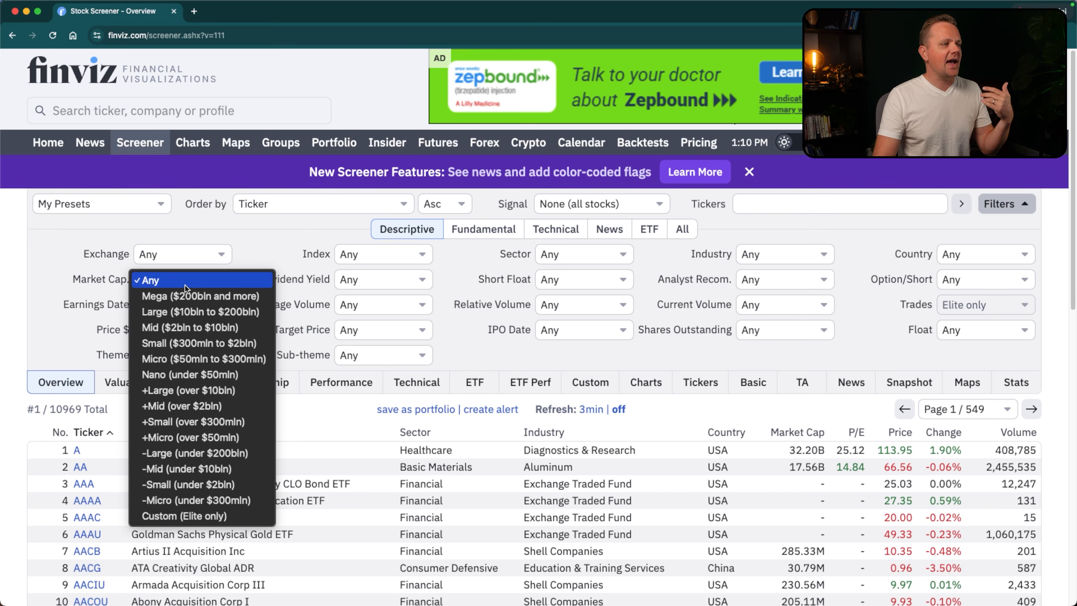
click(178, 329)
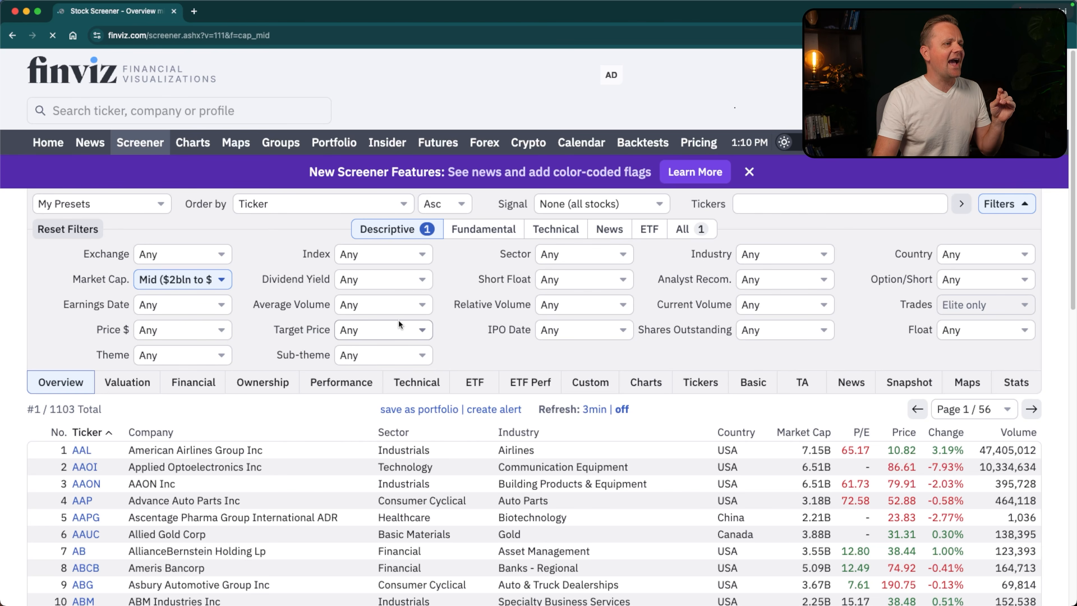
click(383, 306)
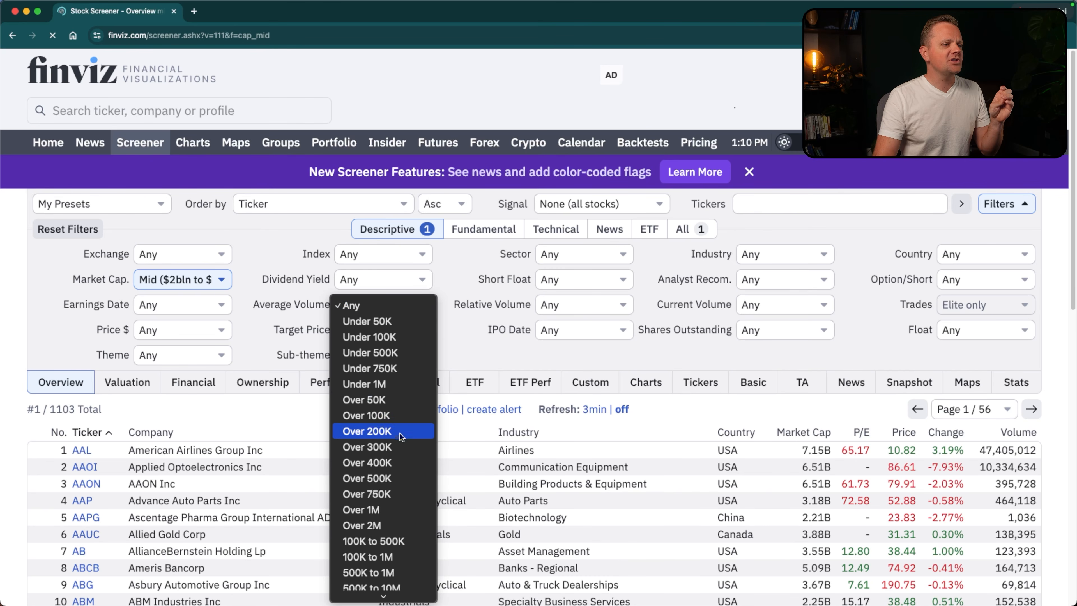
click(388, 447)
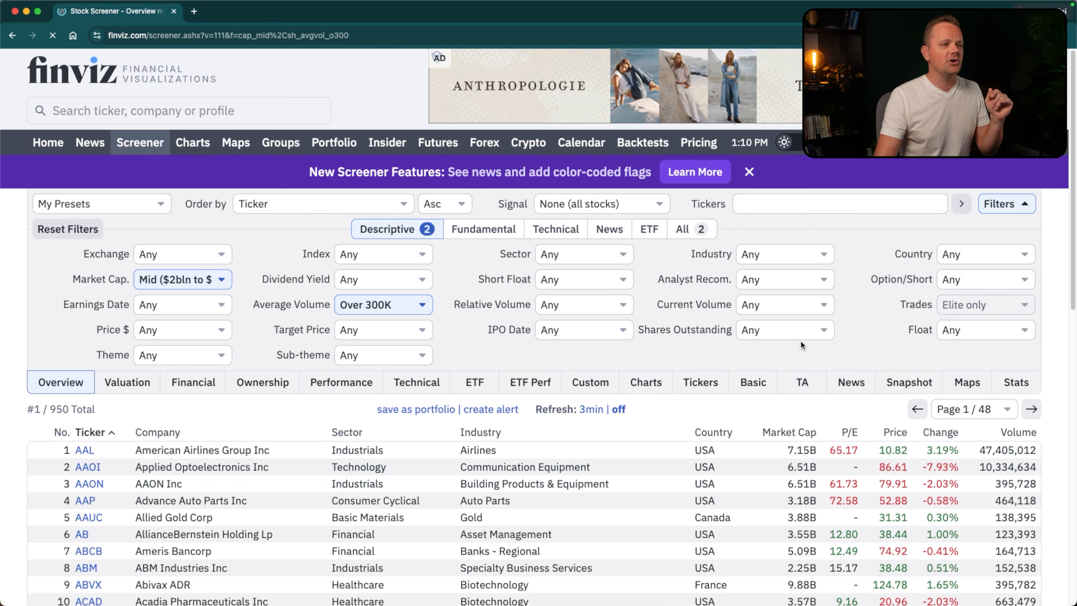
Set the current volume filter to Over 1M and the relative volume filter to Over 2.
click(779, 305)
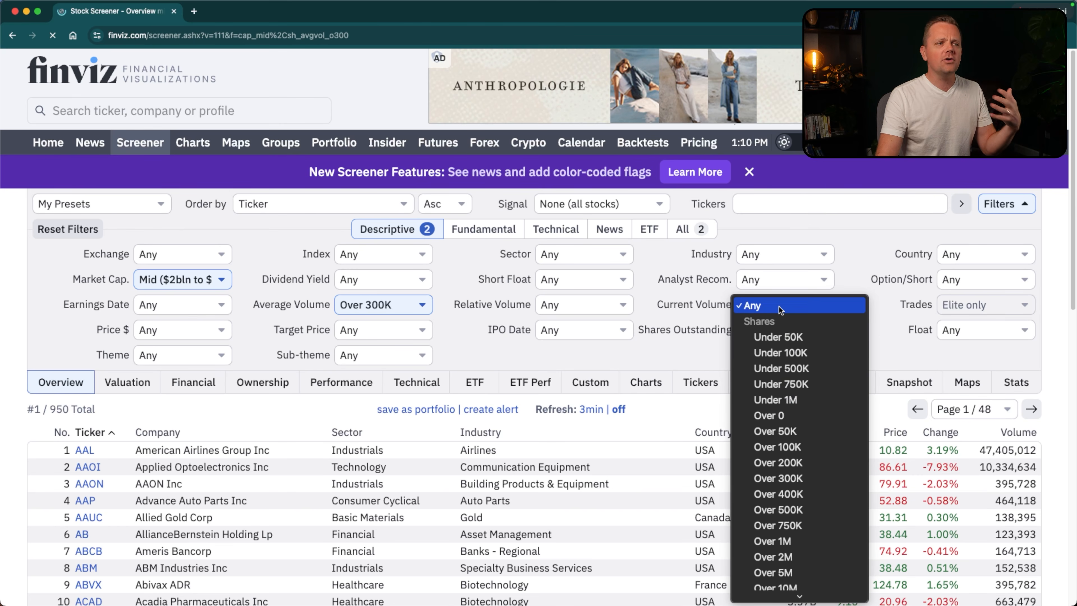
click(779, 542)
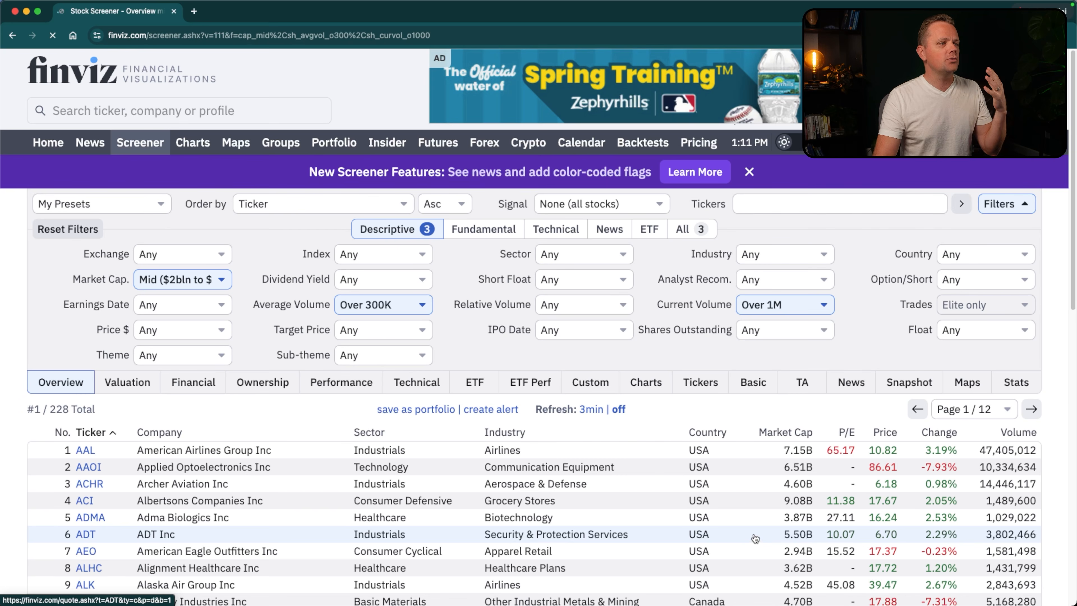
click(558, 307)
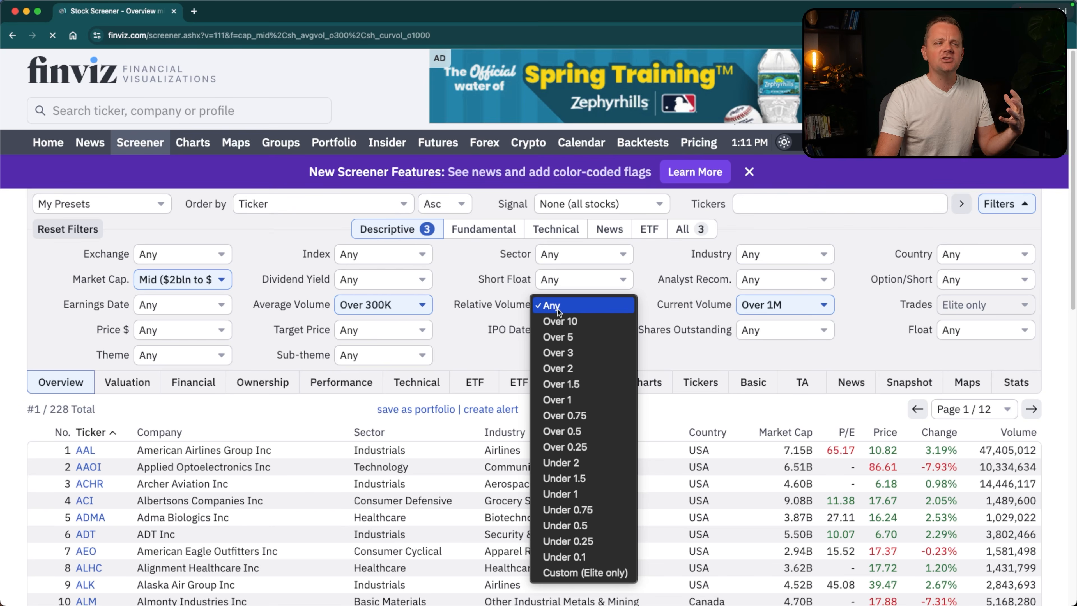
click(569, 367)
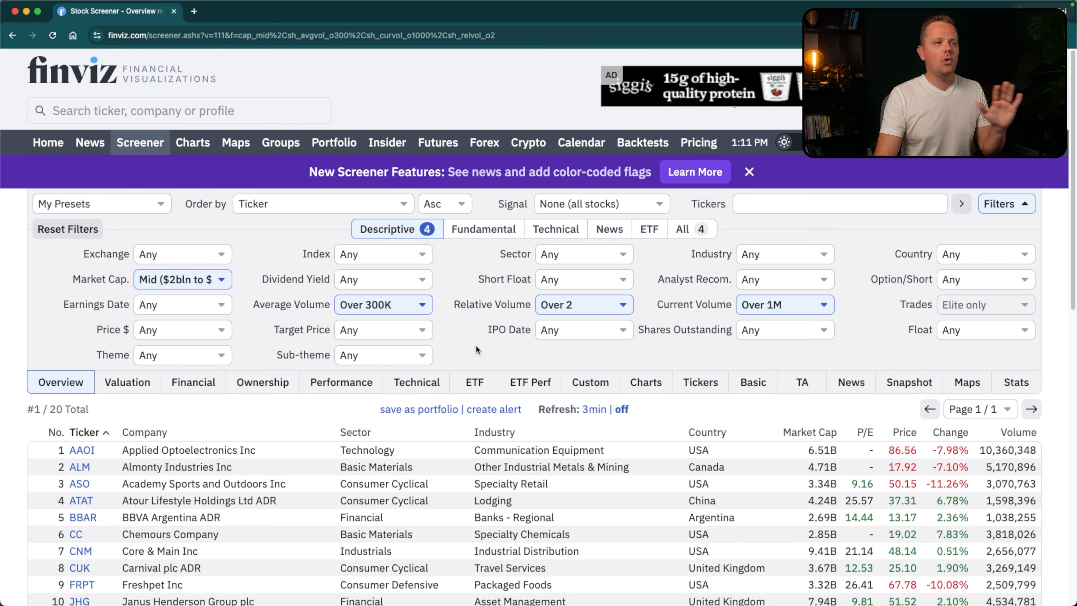
Restrict the industry to Stocks only (ex-Funds) and the share price to $5 to $20.
click(753, 254)
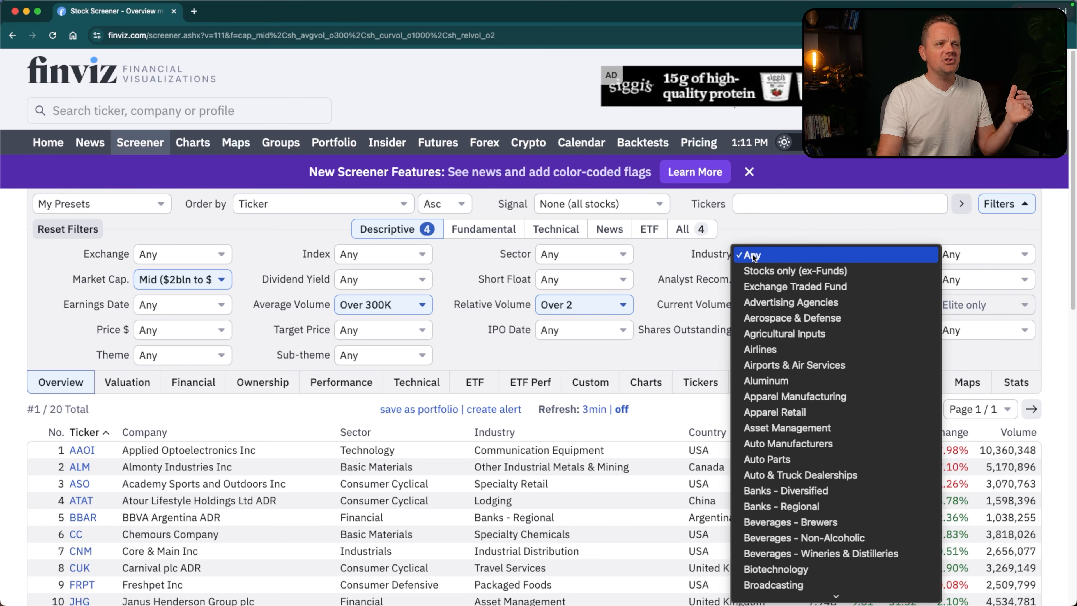
click(763, 271)
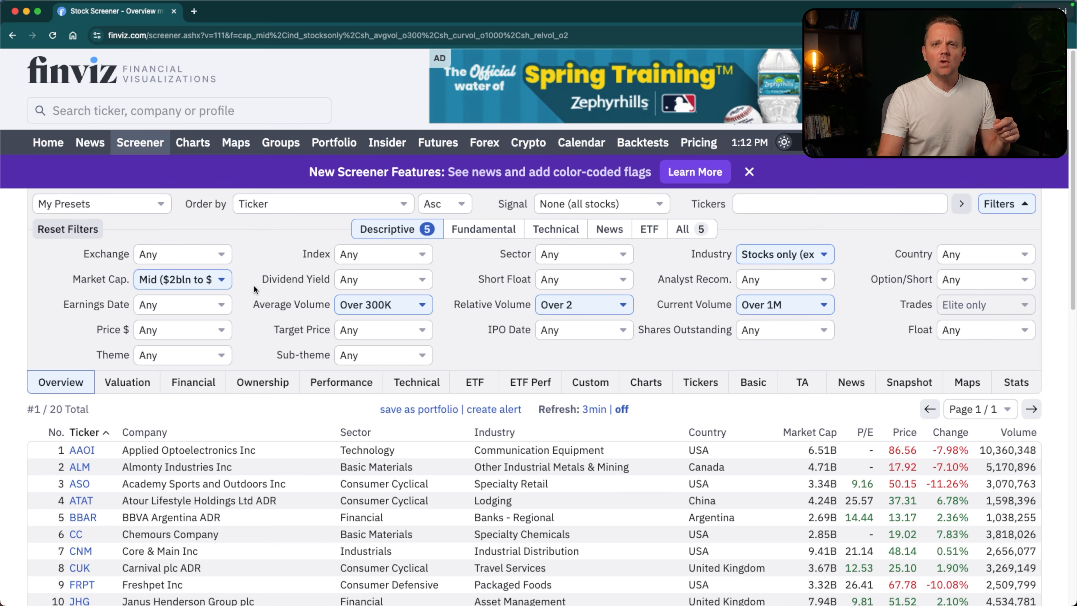
click(160, 328)
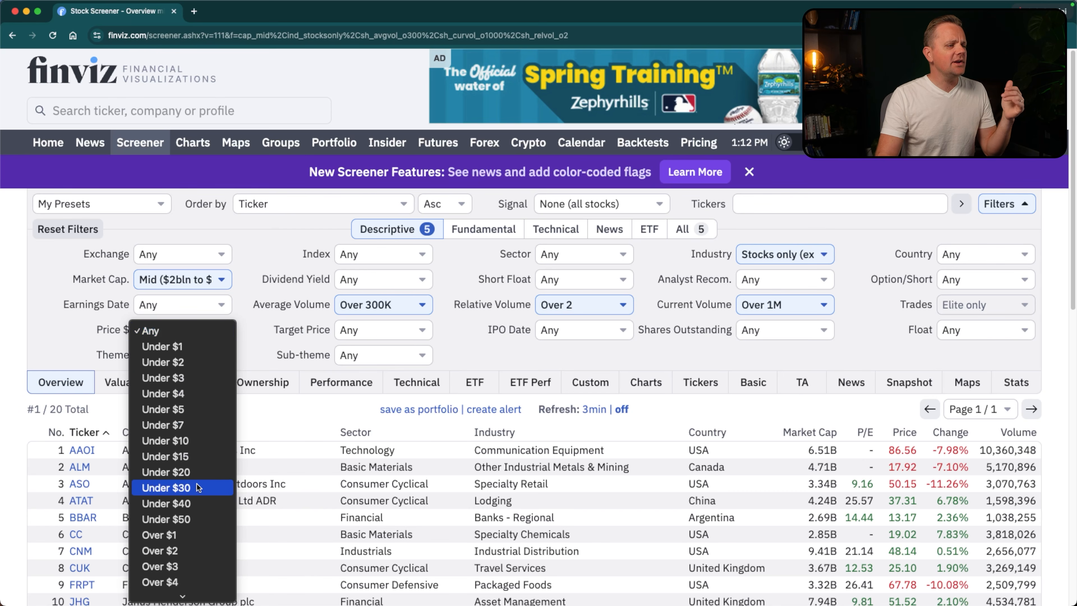
scroll(196, 486, down, 10)
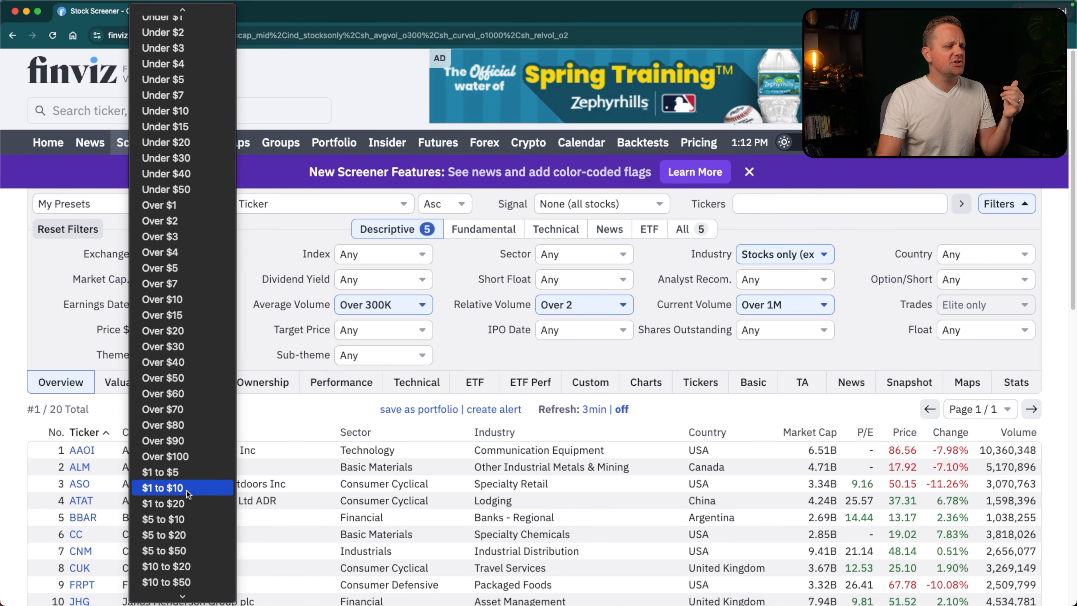
click(182, 550)
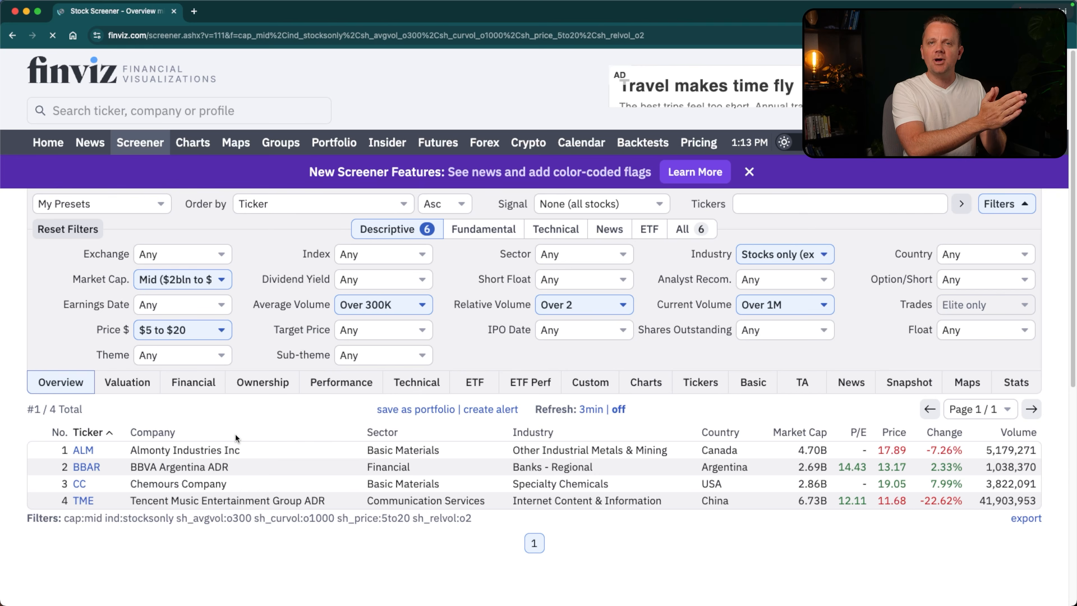
Add technical filters requiring the price above its 20-day, 50-day and 200-day simple moving averages.
click(555, 231)
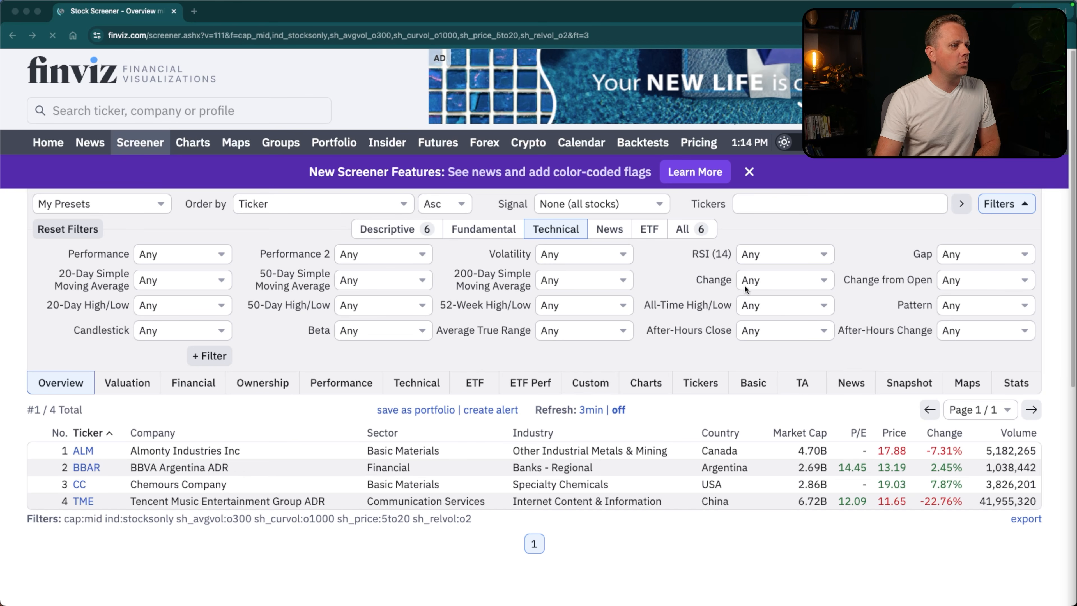
double_click(286, 275)
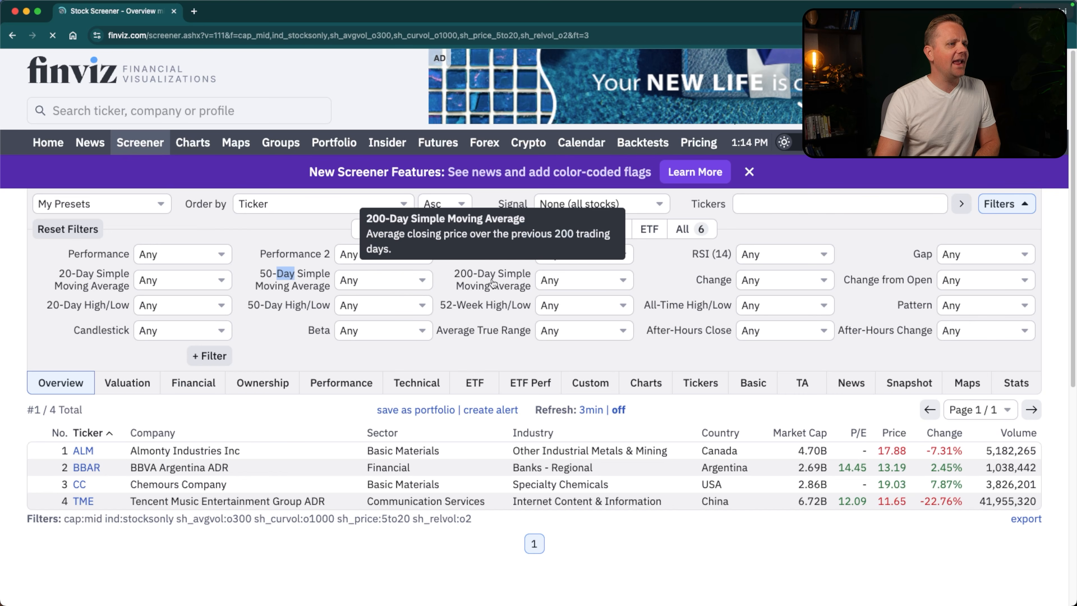
click(156, 282)
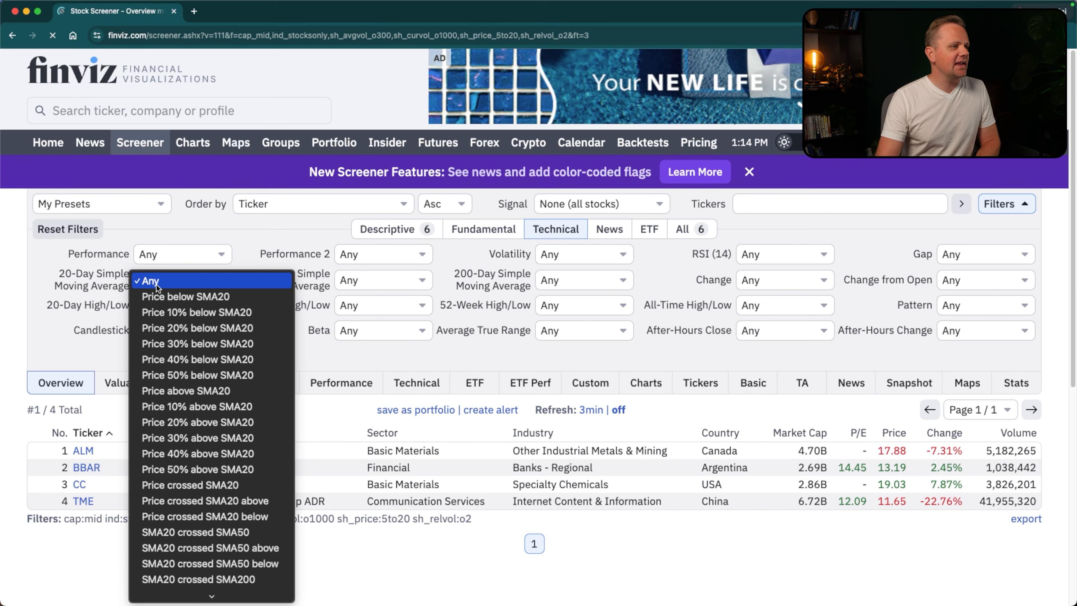
click(191, 394)
click(361, 281)
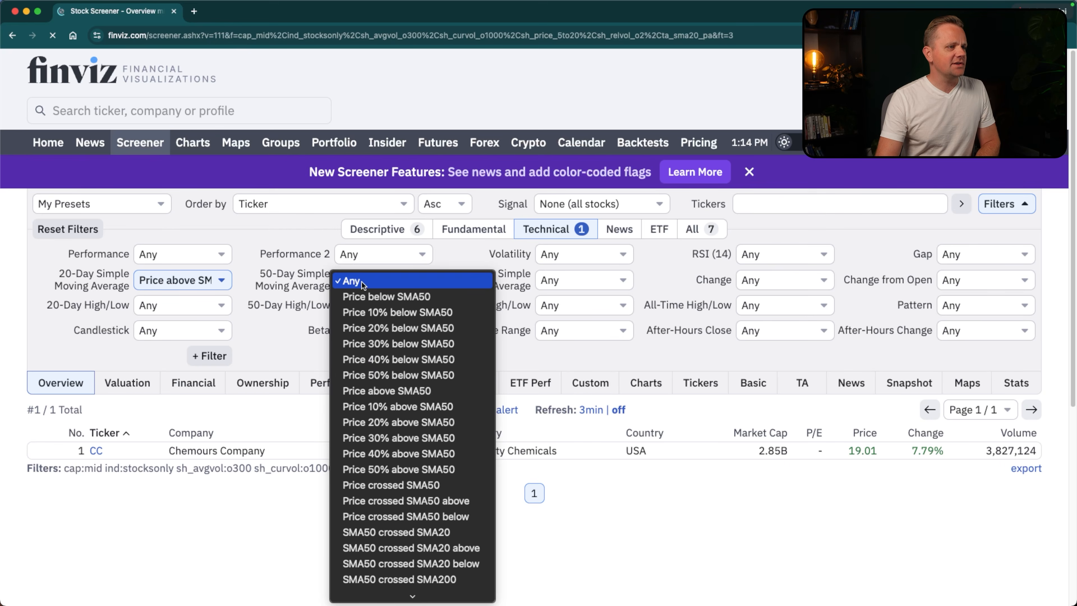
click(418, 390)
click(551, 280)
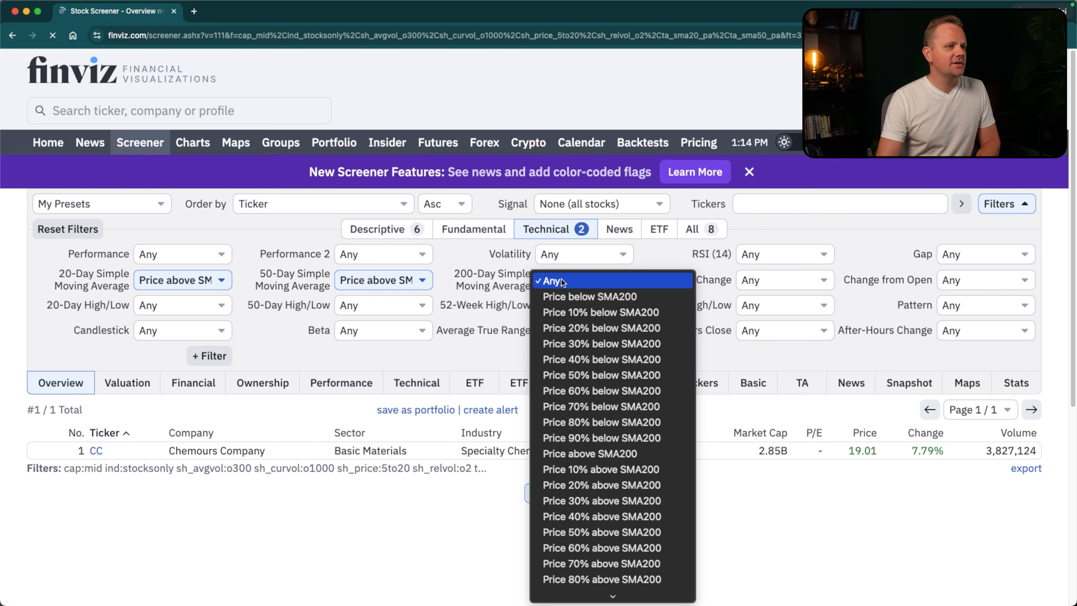
click(615, 452)
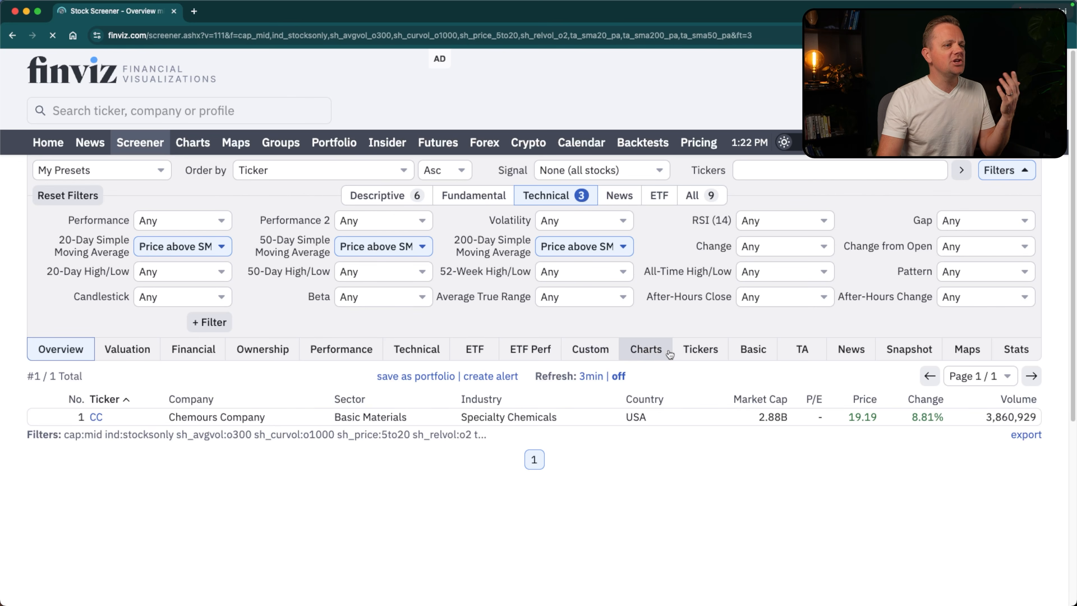
Show the screener results as charts, examine the detailed daily chart of CC (Chemours Company), and return to the screener.
click(647, 351)
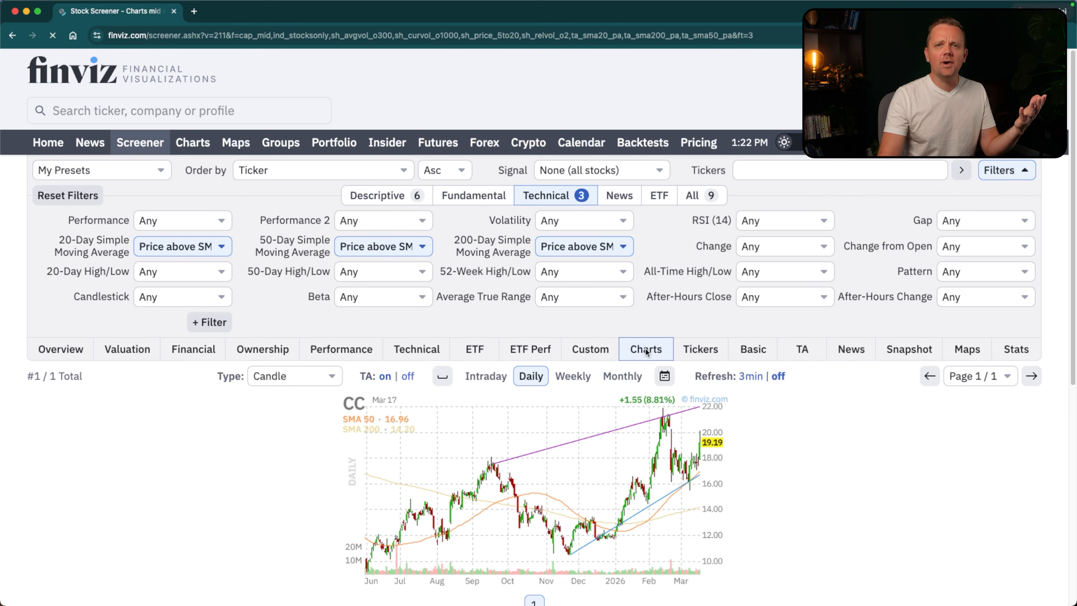
scroll(564, 437, down, 2)
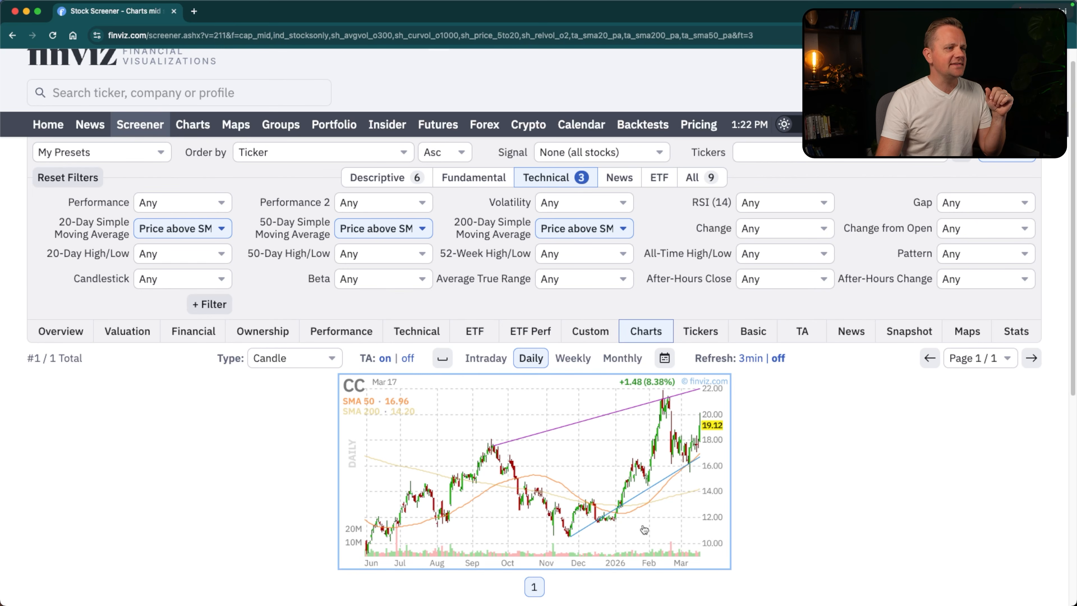
click(500, 485)
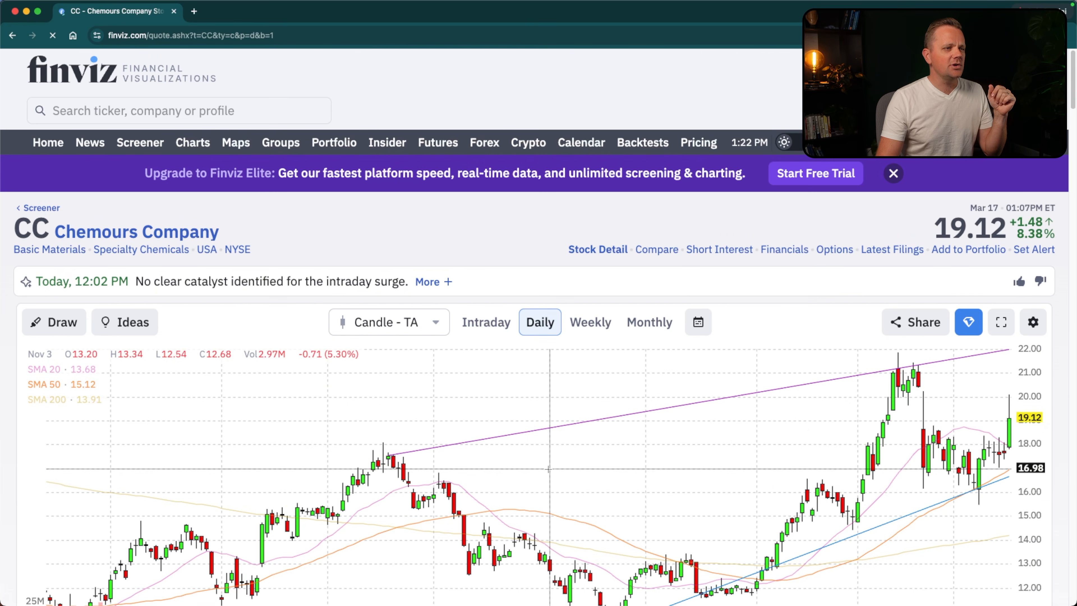
scroll(520, 487, down, 3)
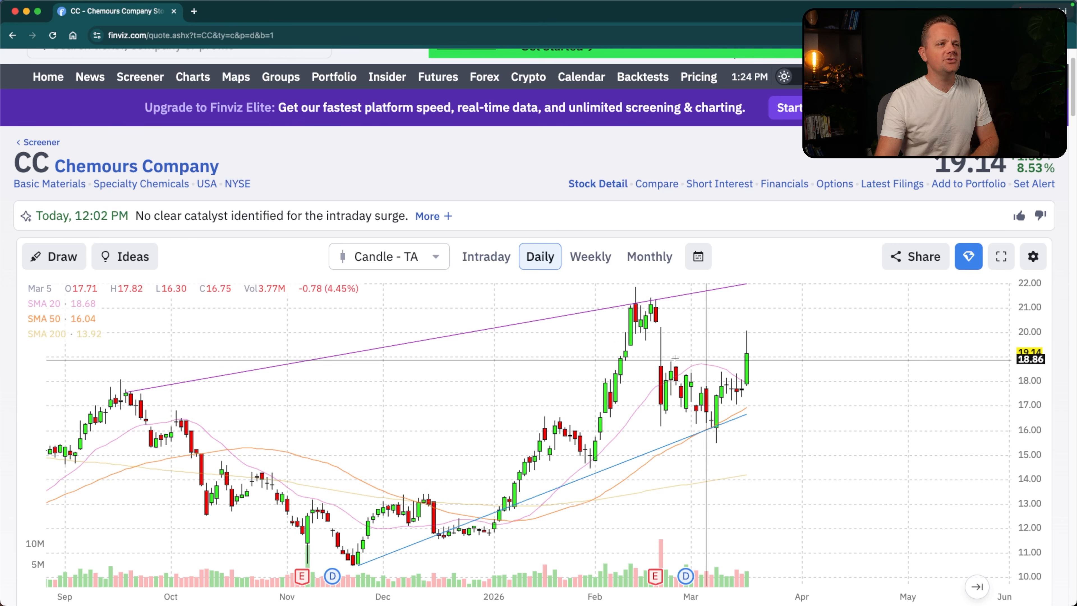
click(25, 142)
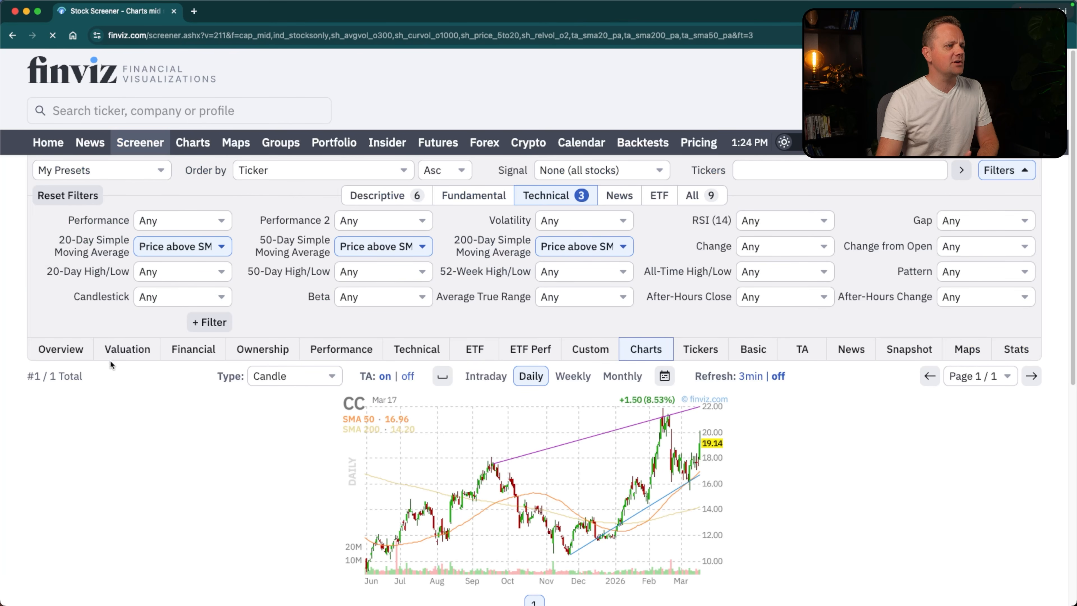
Show the screener's ownership data, filtered to market cap -Mid (under $10bln) and average volume Over 300K.
click(269, 349)
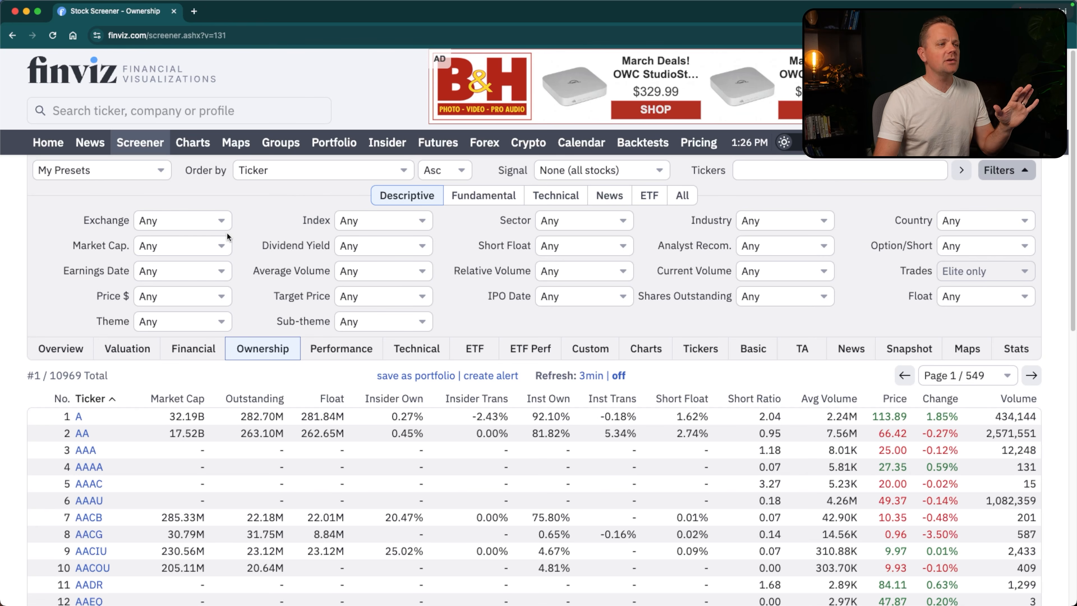
click(198, 247)
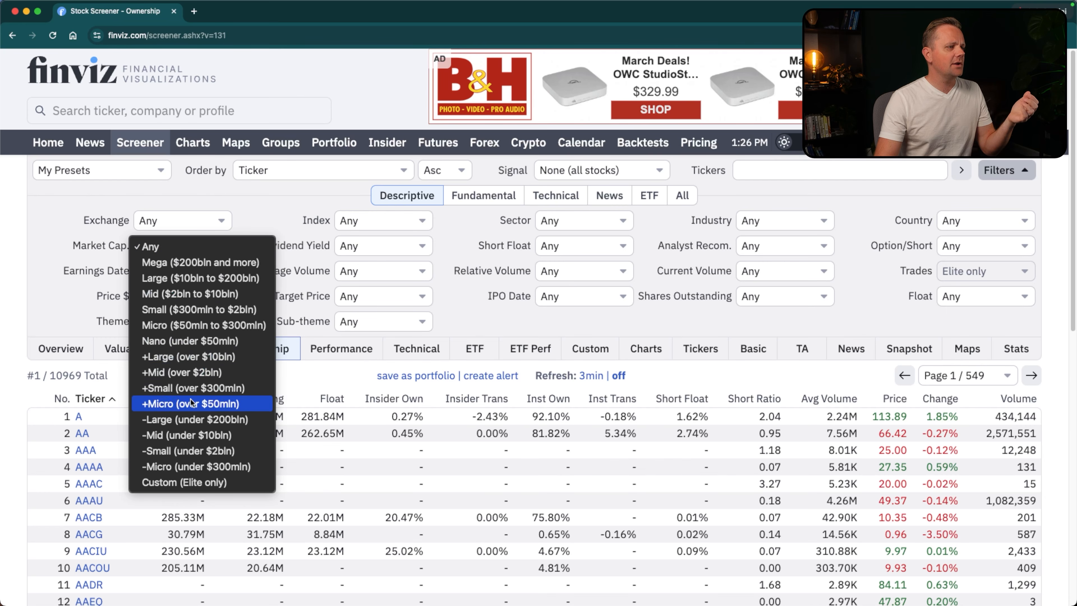
click(179, 436)
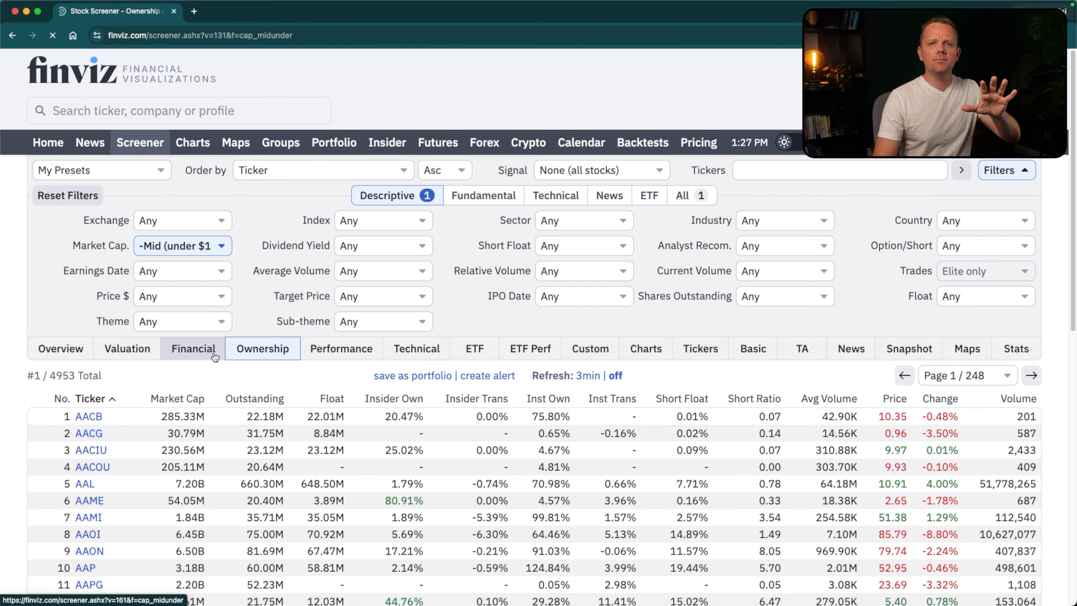
click(378, 271)
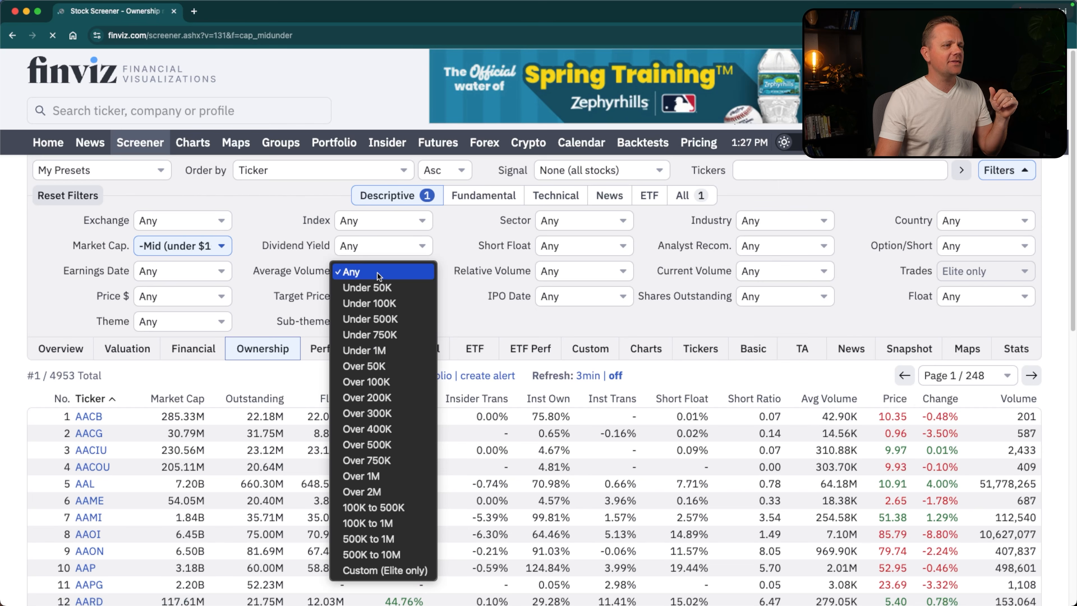
click(376, 413)
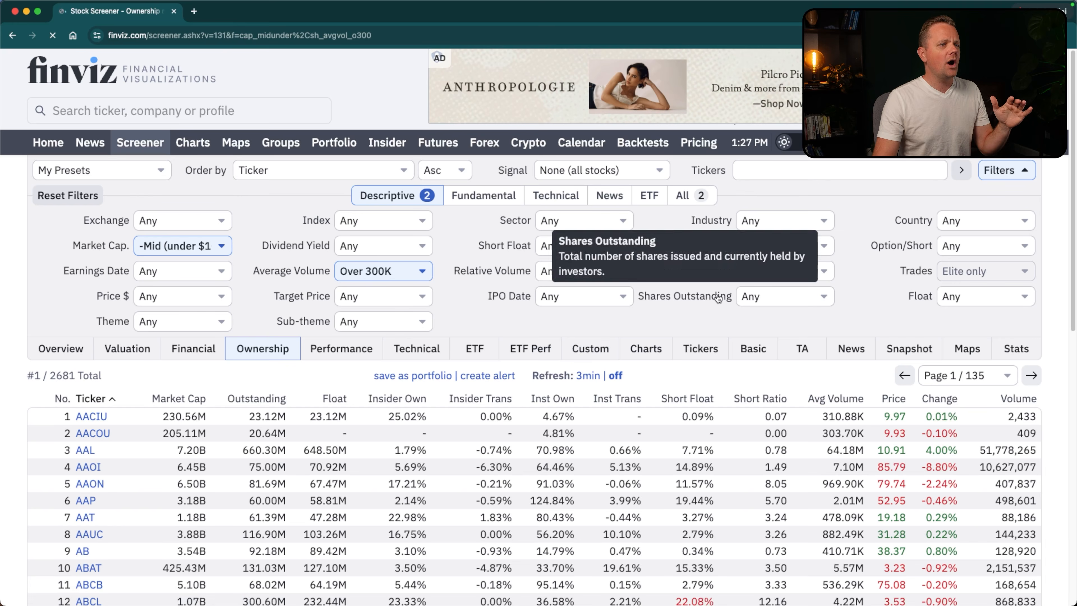
Set the relative volume filter to Over 2 and restrict the industry to Stocks only (ex-Funds).
click(567, 268)
click(579, 333)
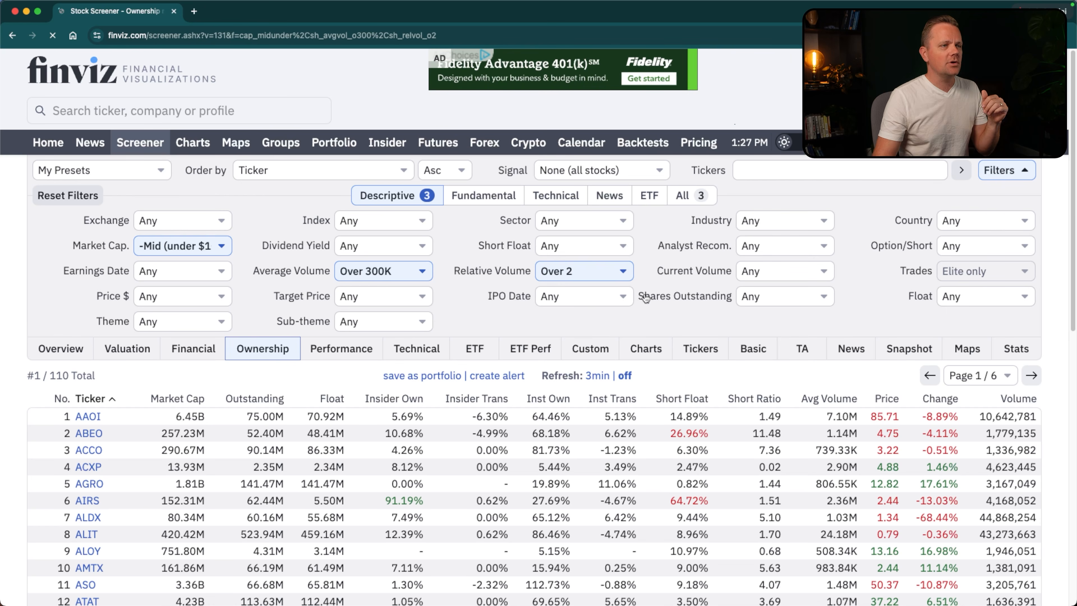
click(798, 218)
click(787, 235)
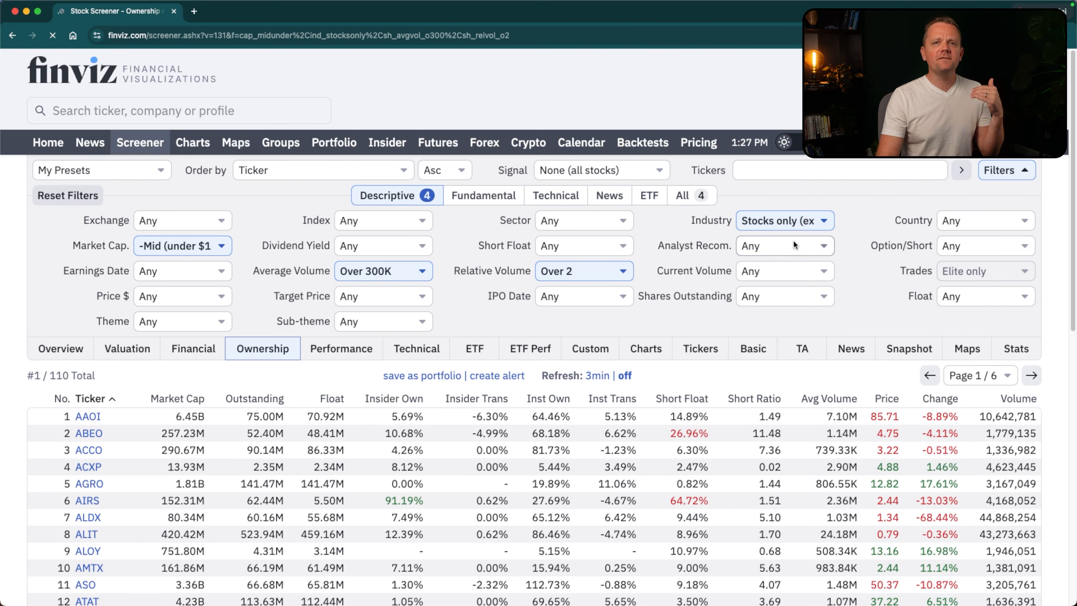
Limit the float to Under 100M and the share price to $1 to $20.
click(965, 296)
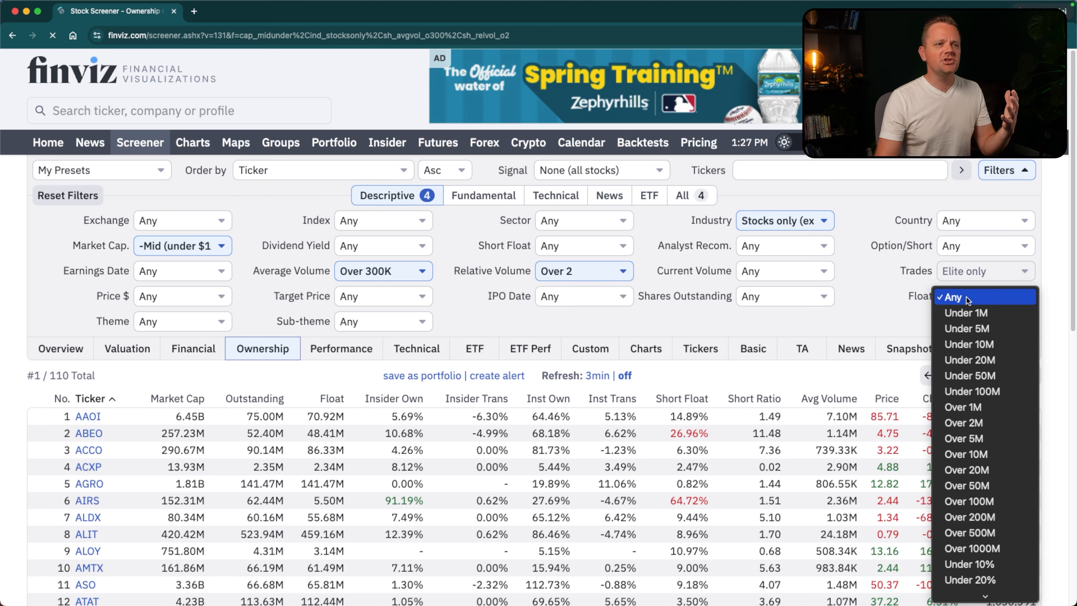
click(982, 390)
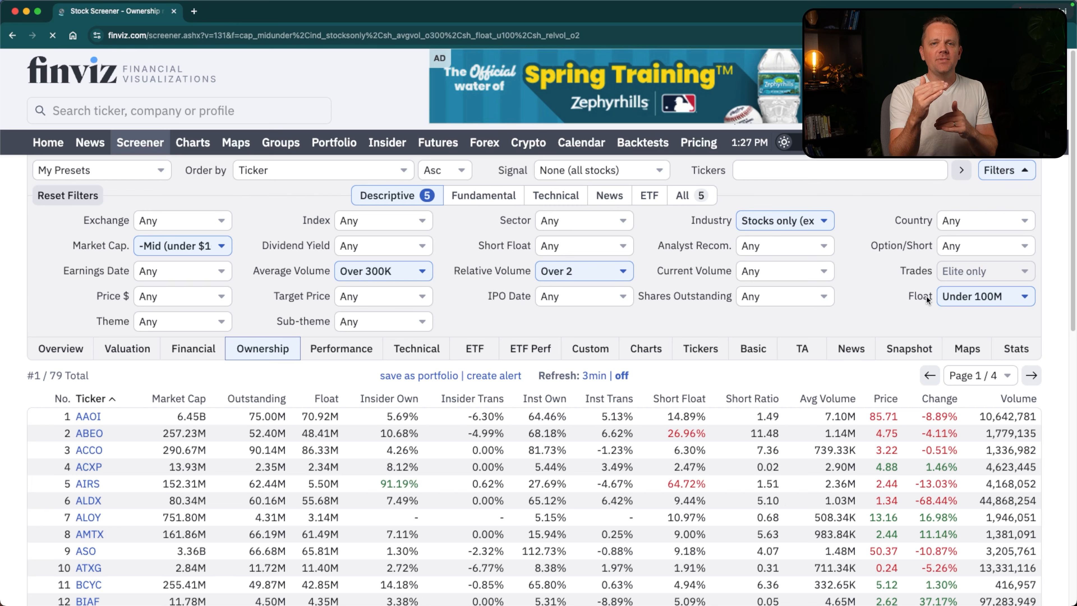
click(159, 294)
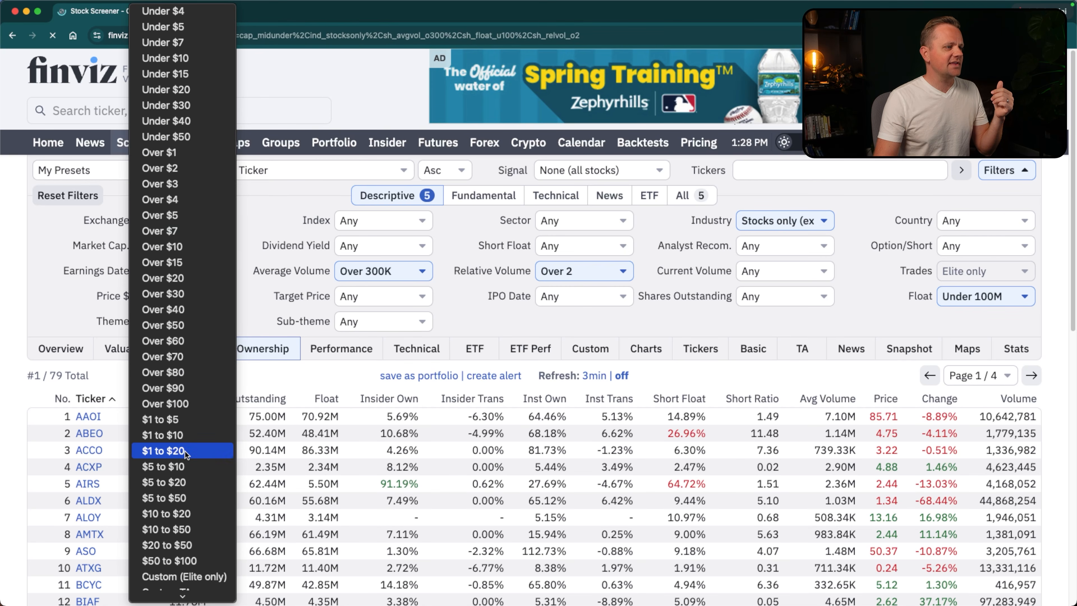
click(185, 451)
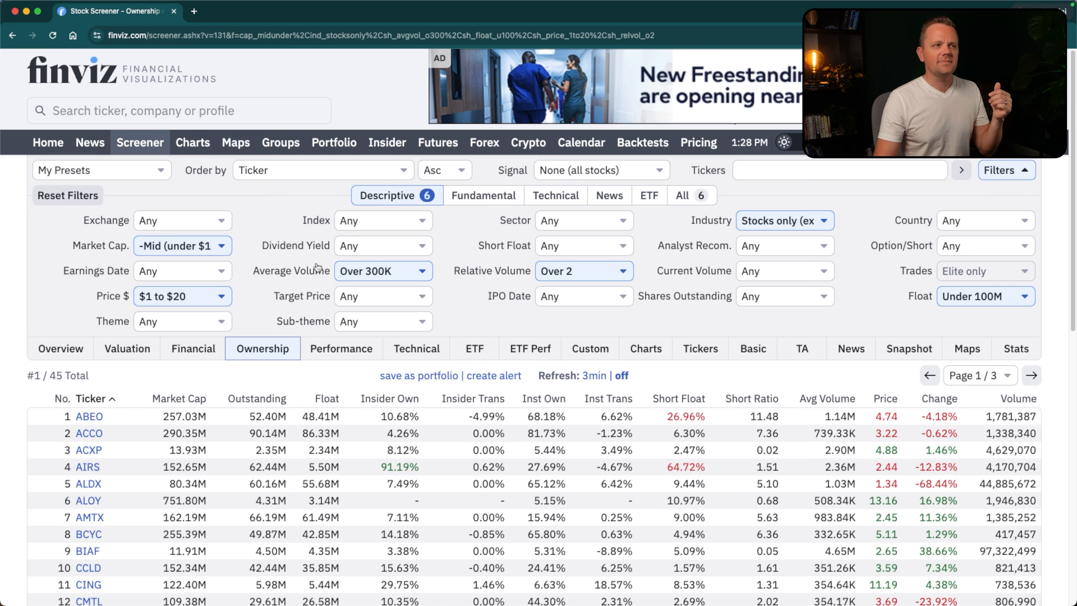
Add a technical filter for a gap of Up 4% and look through the matching stocks.
click(546, 196)
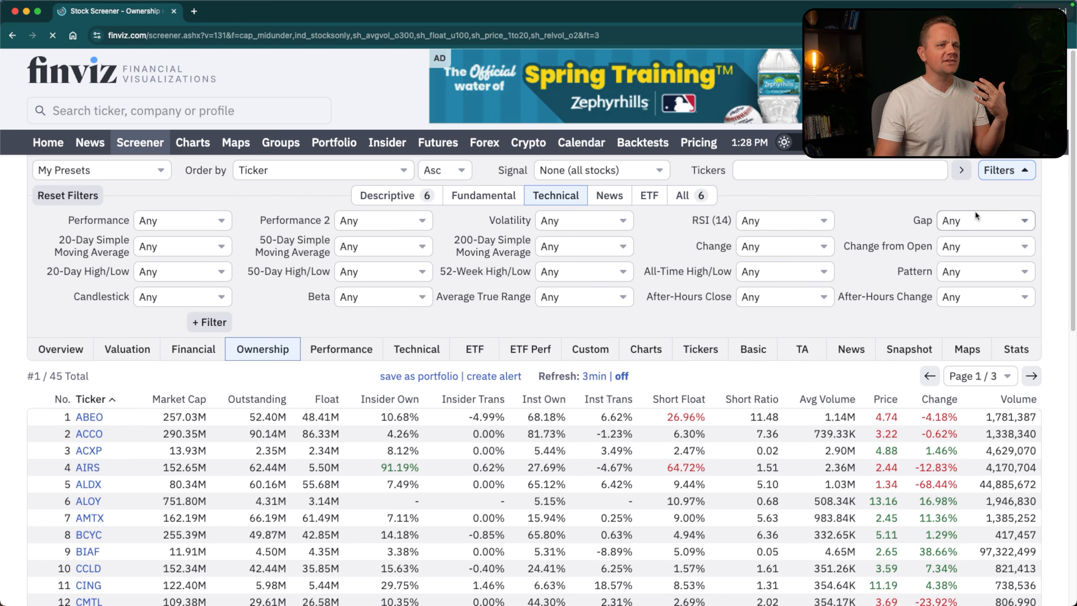
click(972, 221)
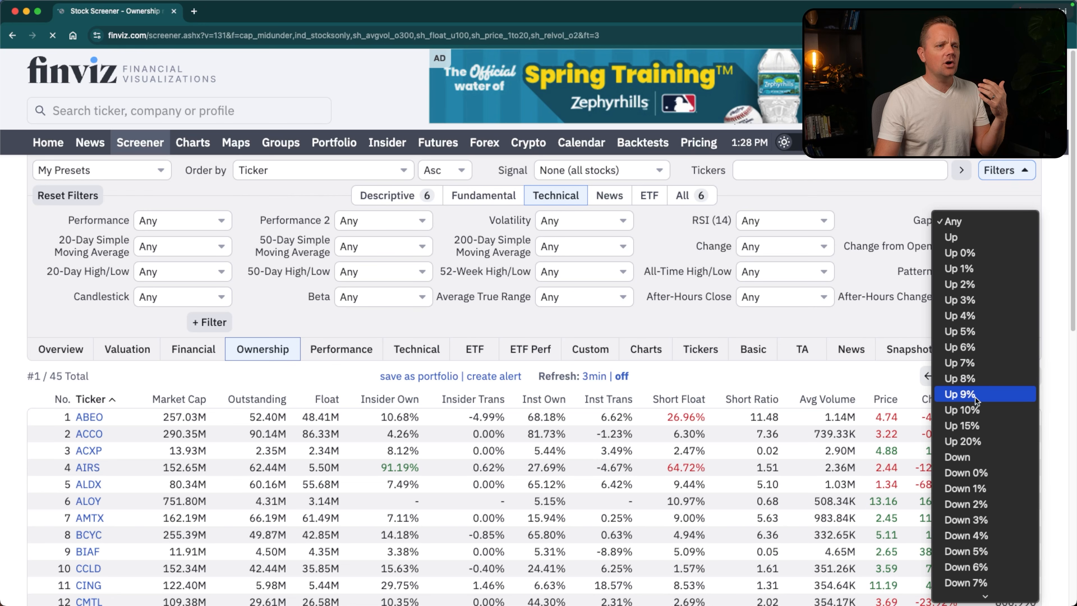
scroll(976, 397, down, 3)
click(976, 234)
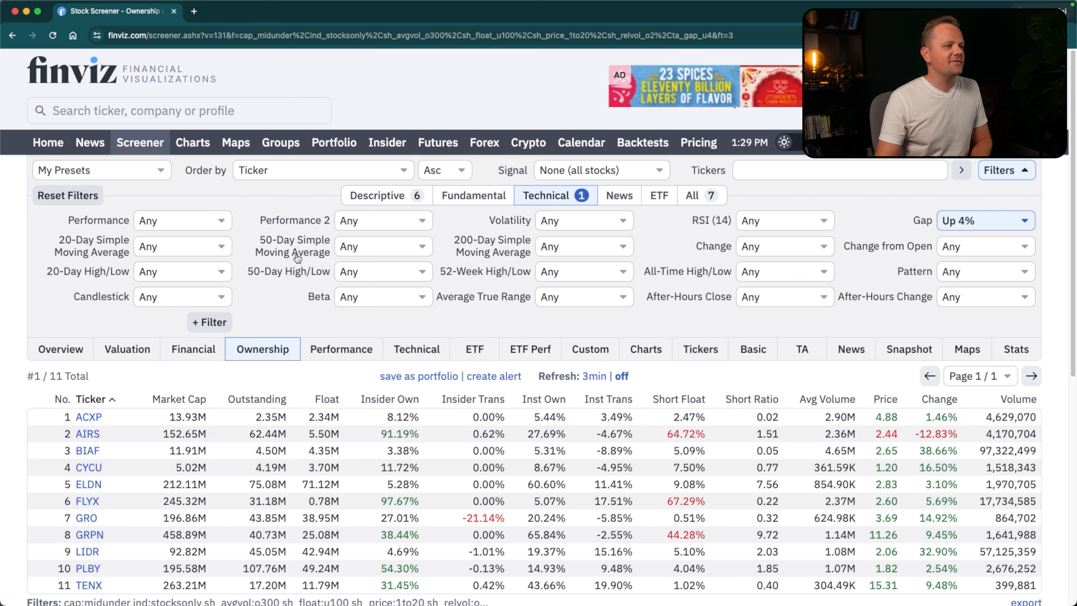
scroll(295, 260, down, 4)
scroll(296, 260, up, 2)
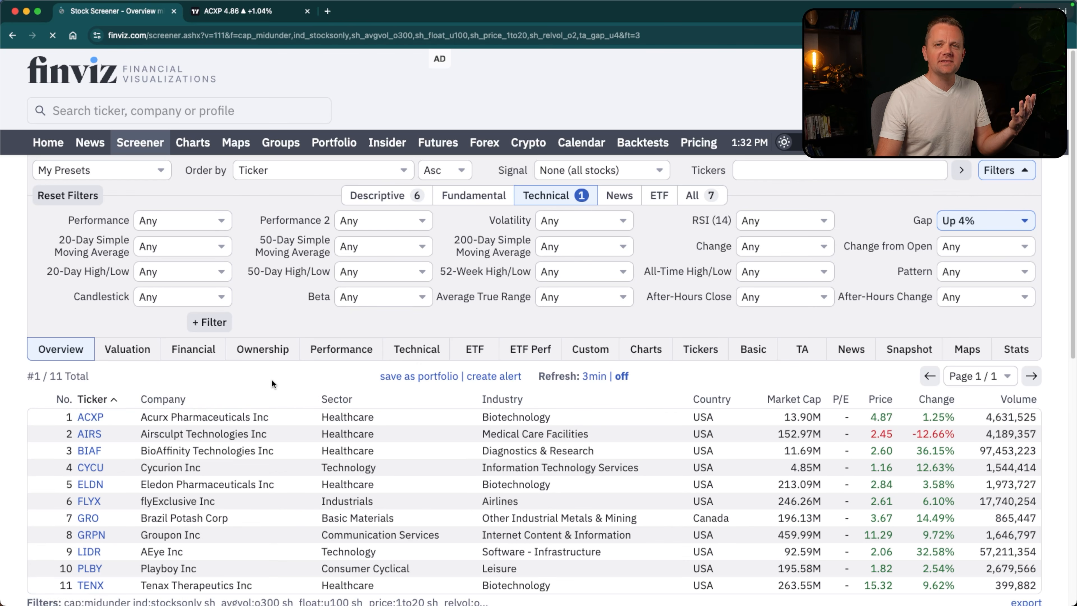
Show the gap screener results as charts and examine the detailed daily chart of ACXP (Acurx Pharmaceuticals).
mouse_move(99, 418)
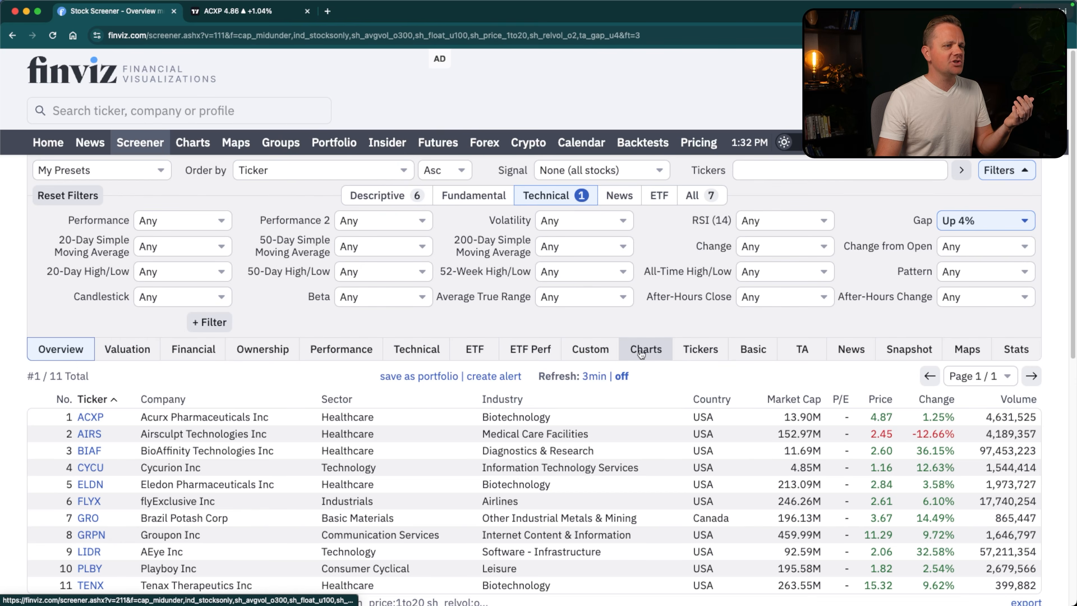
click(644, 349)
click(260, 450)
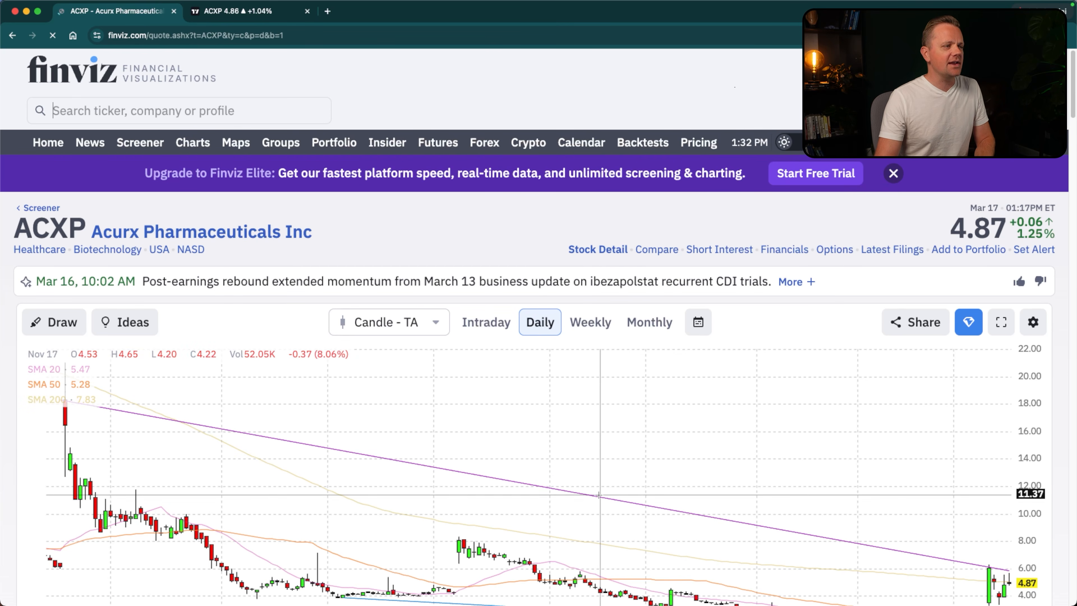
scroll(560, 477, down, 3)
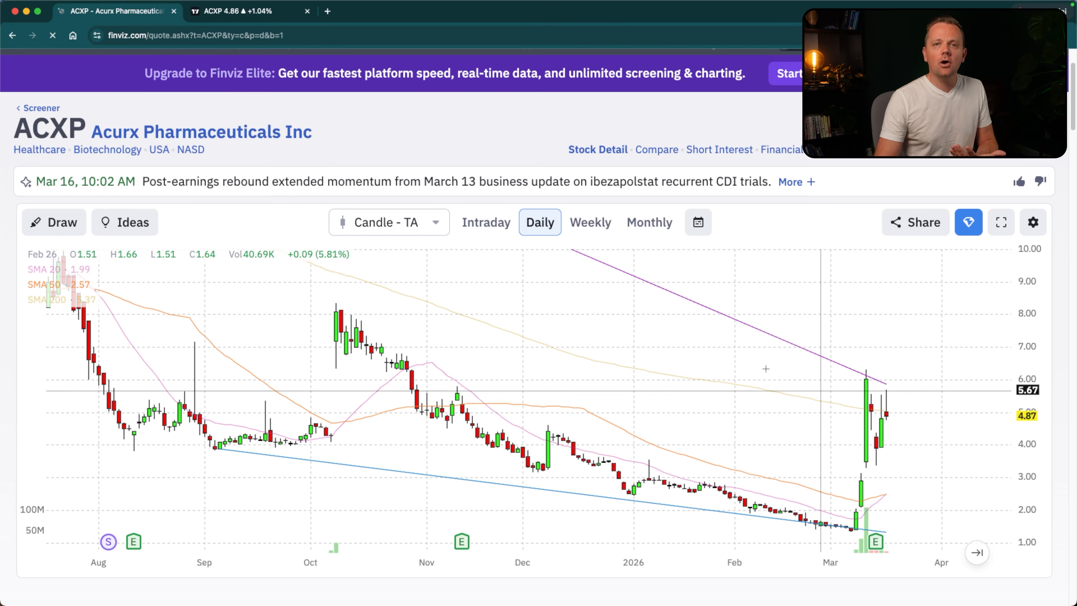
Switch to TradingView to examine the ACXP daily chart, and return to the Finviz screener charts.
click(220, 13)
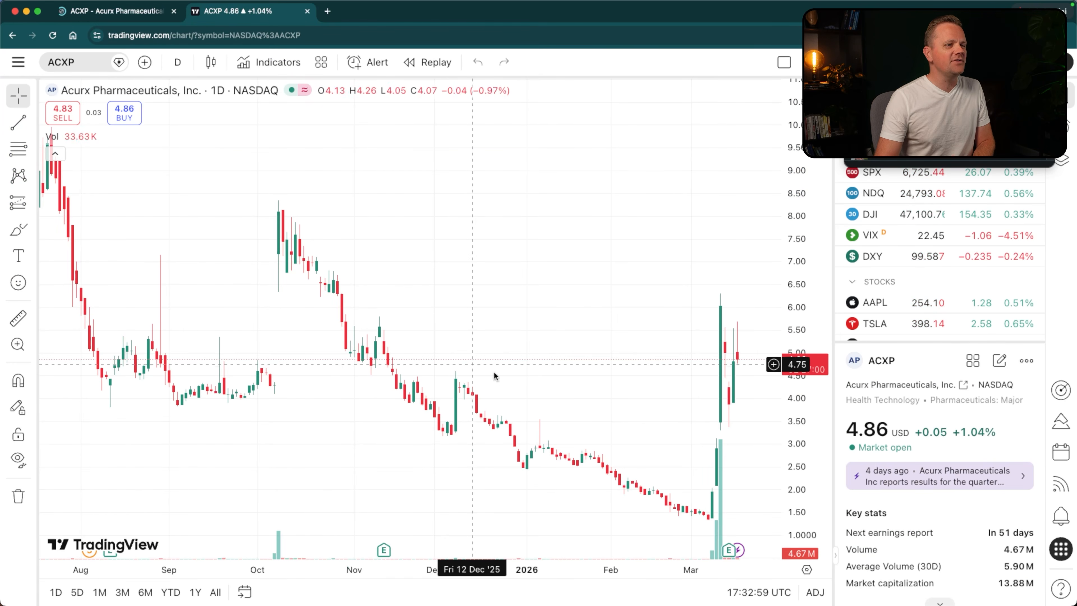
scroll(384, 318, up, 2)
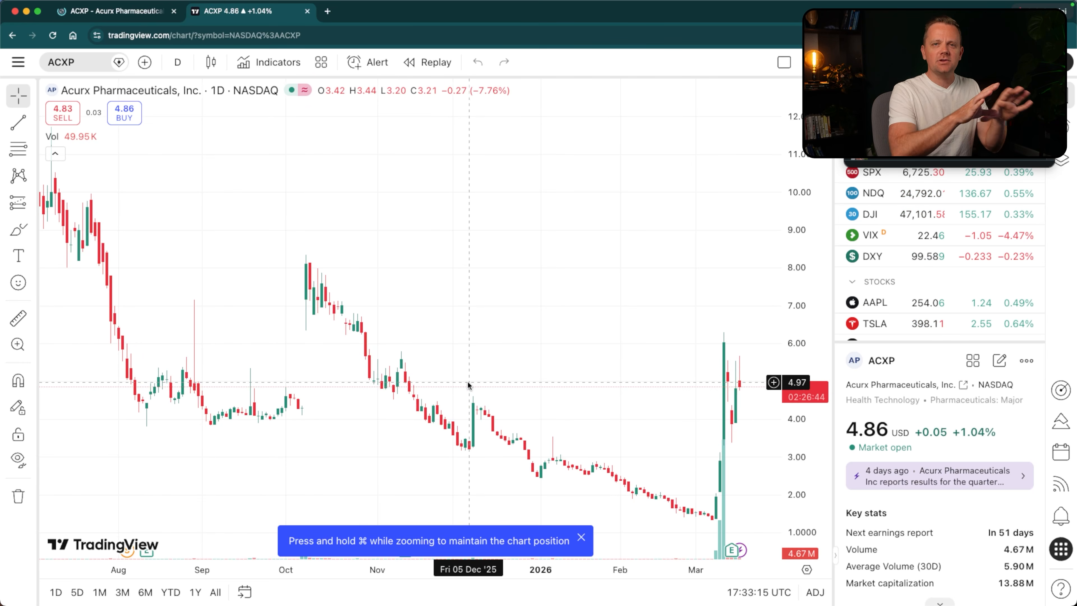
click(84, 12)
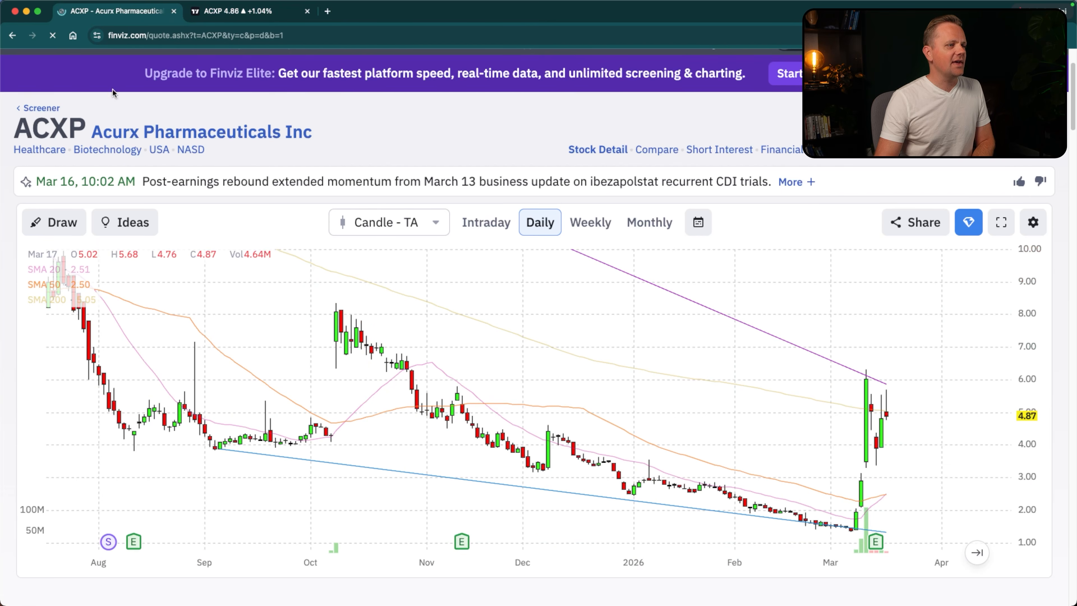
click(42, 109)
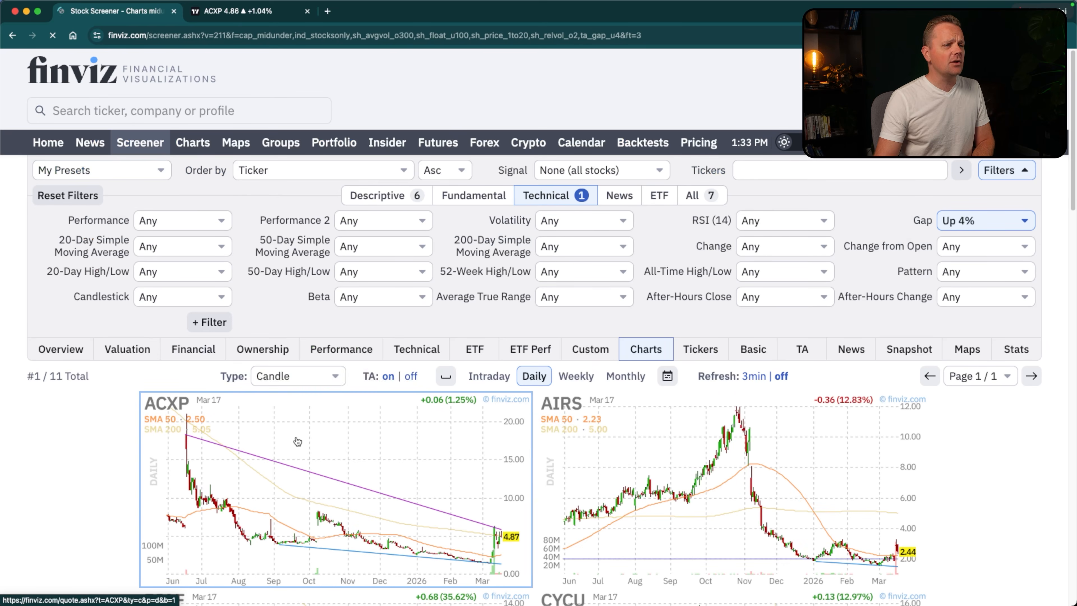
Return to the screener overview with the earlier filters cleared and filter for the Double Top chart pattern.
click(41, 348)
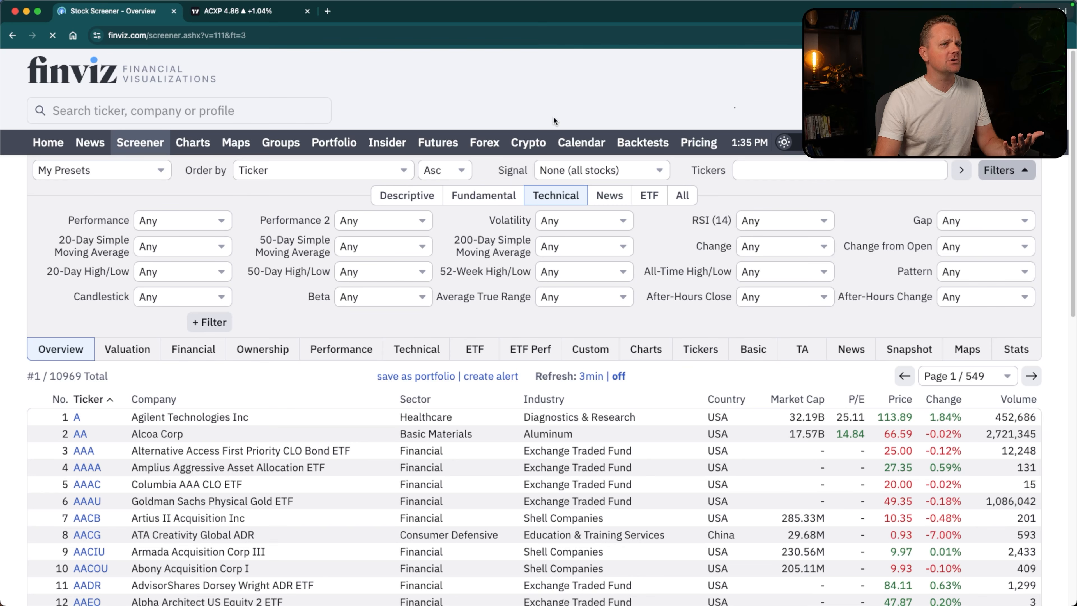
click(967, 271)
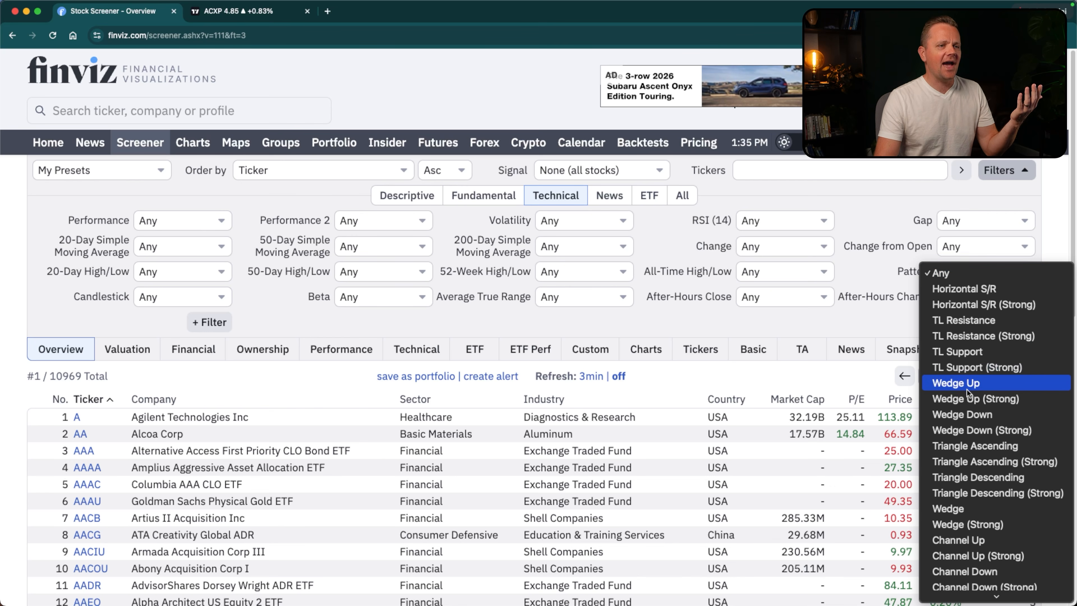
scroll(963, 453, down, 3)
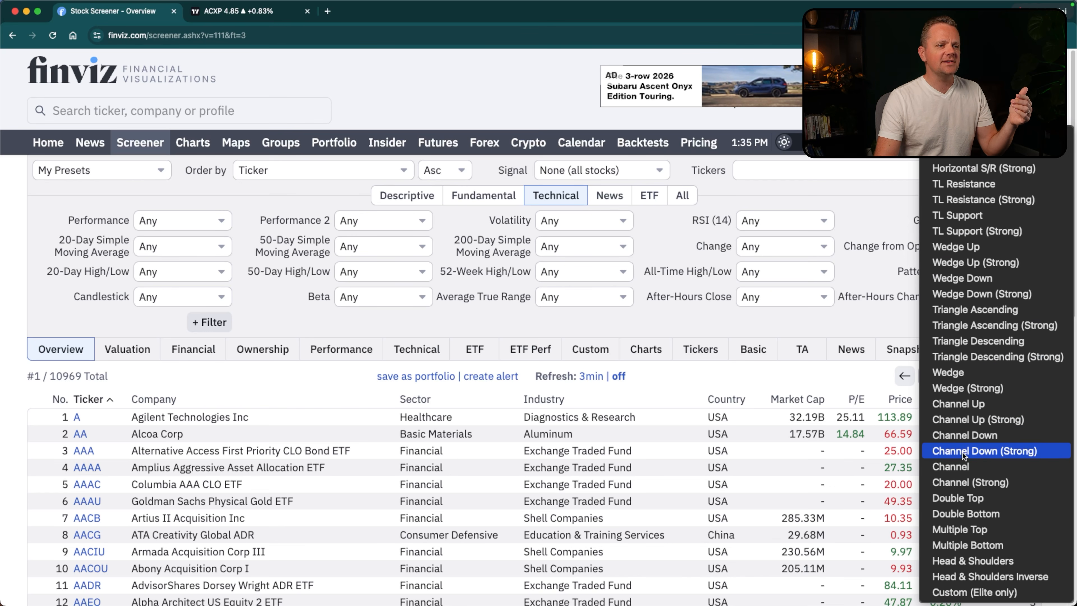
click(956, 495)
scroll(399, 408, down, 5)
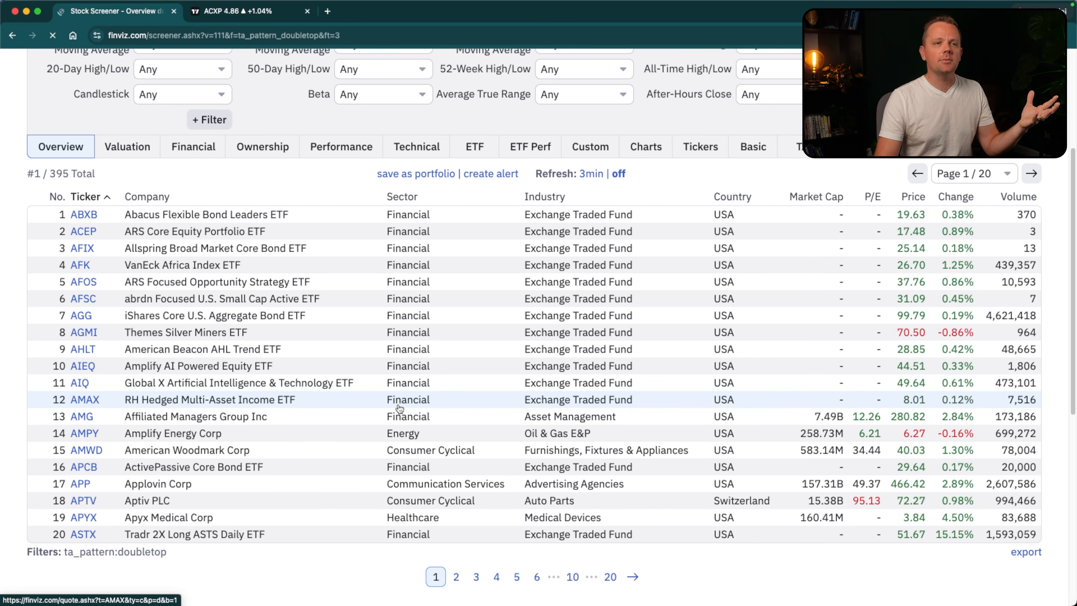
Review the Double Top matches as daily charts, and return to the overview list.
scroll(407, 381, up, 1)
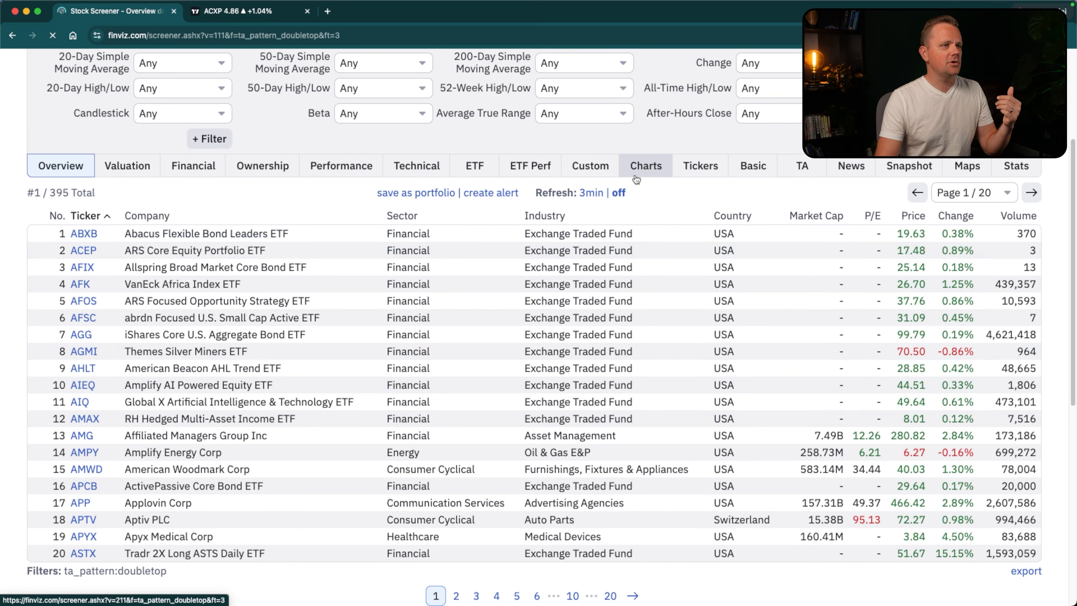
scroll(446, 229, down, 5)
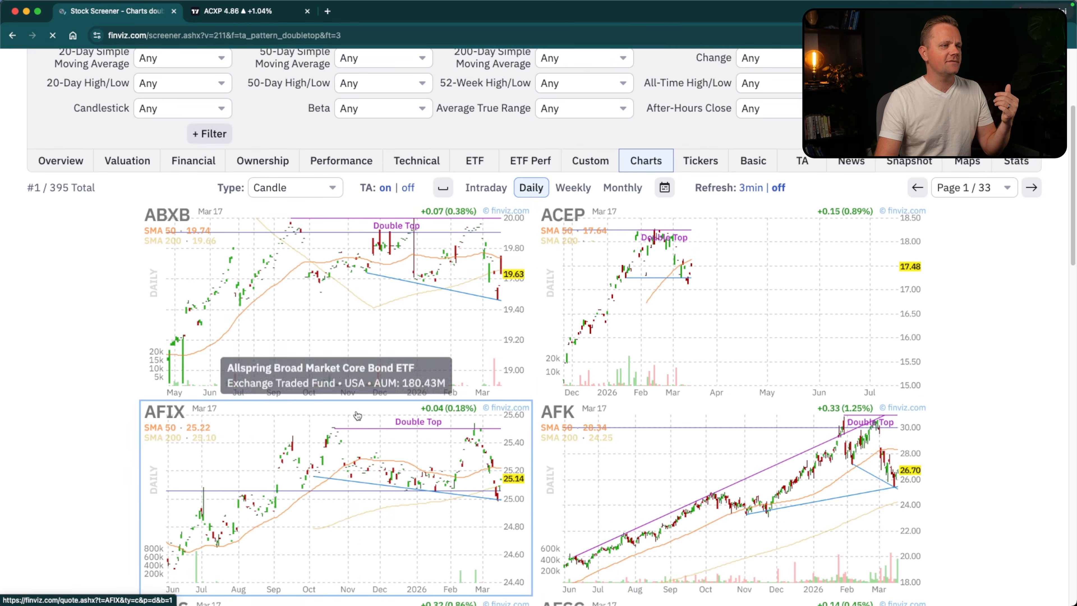
scroll(652, 234, down, 5)
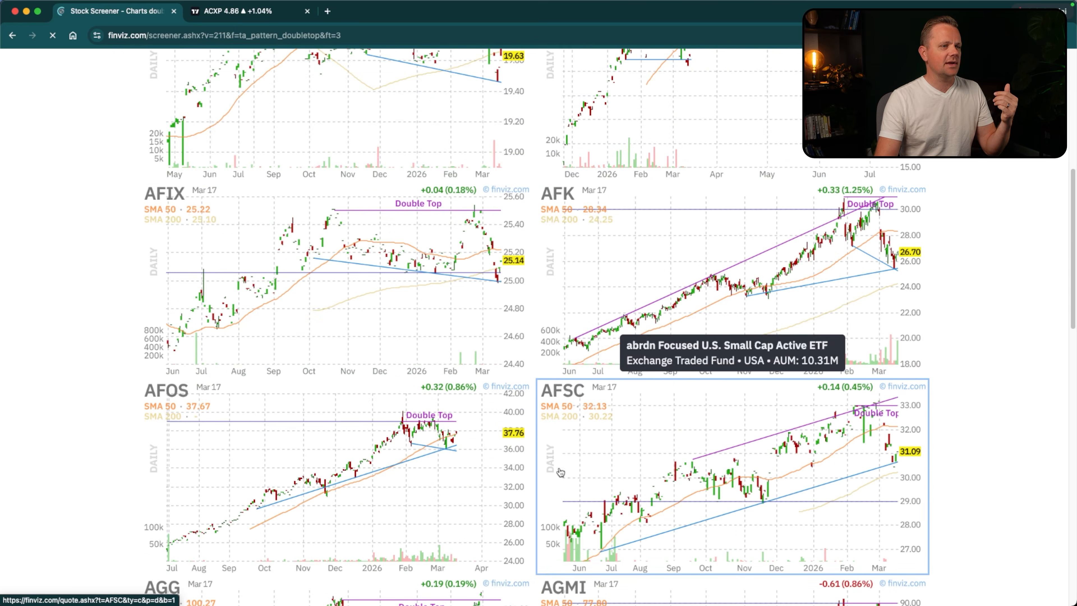
scroll(657, 410, up, 10)
click(61, 349)
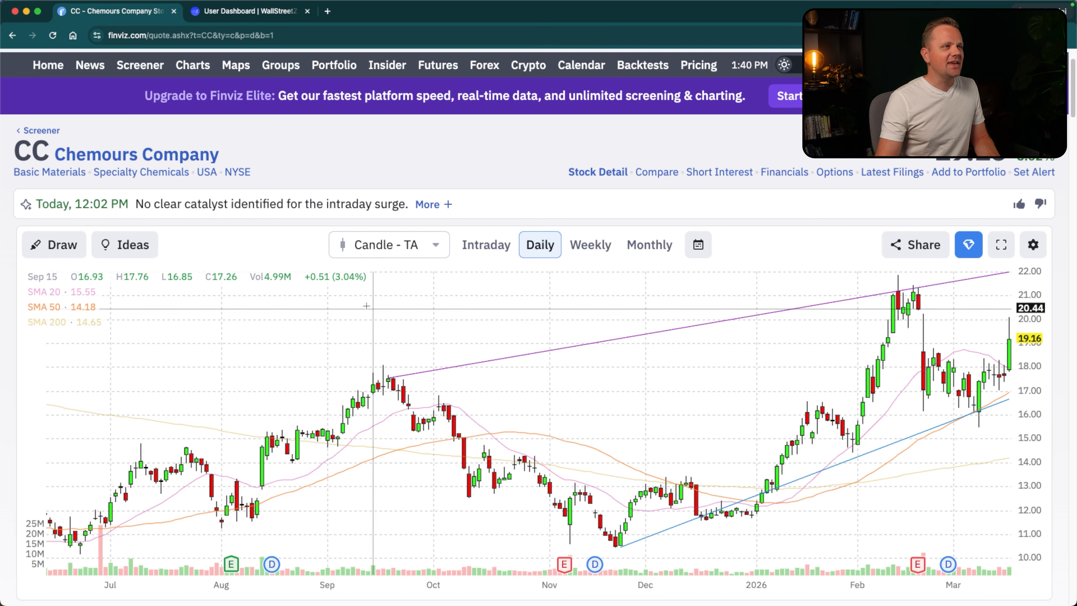
Switch to WallStreetZen, look up CC (Chemours Co), and examine its price overview and Zen Rating.
click(229, 16)
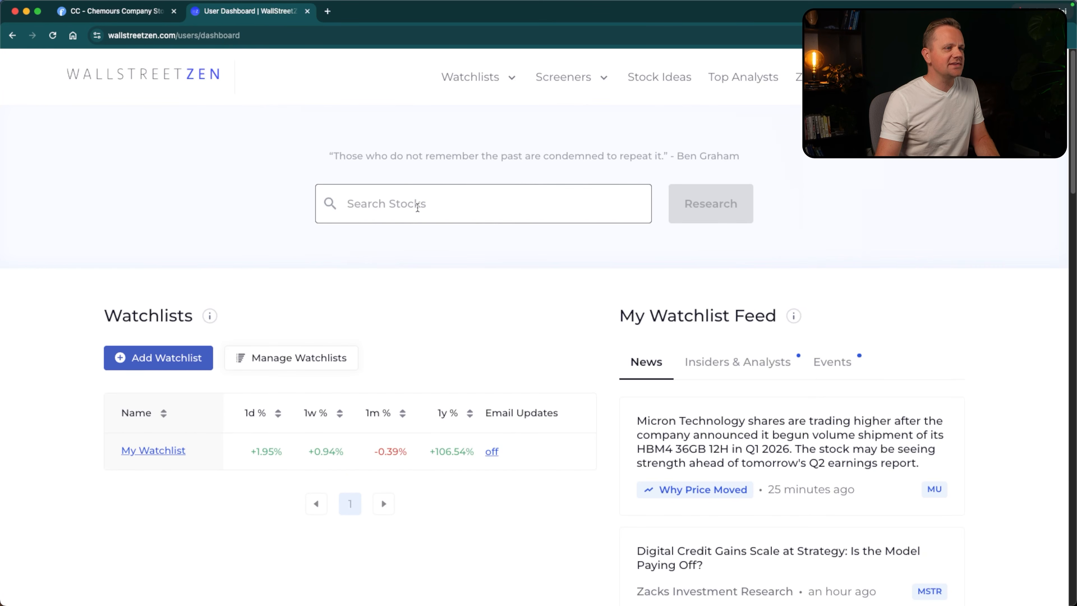
click(421, 205)
text(cc)
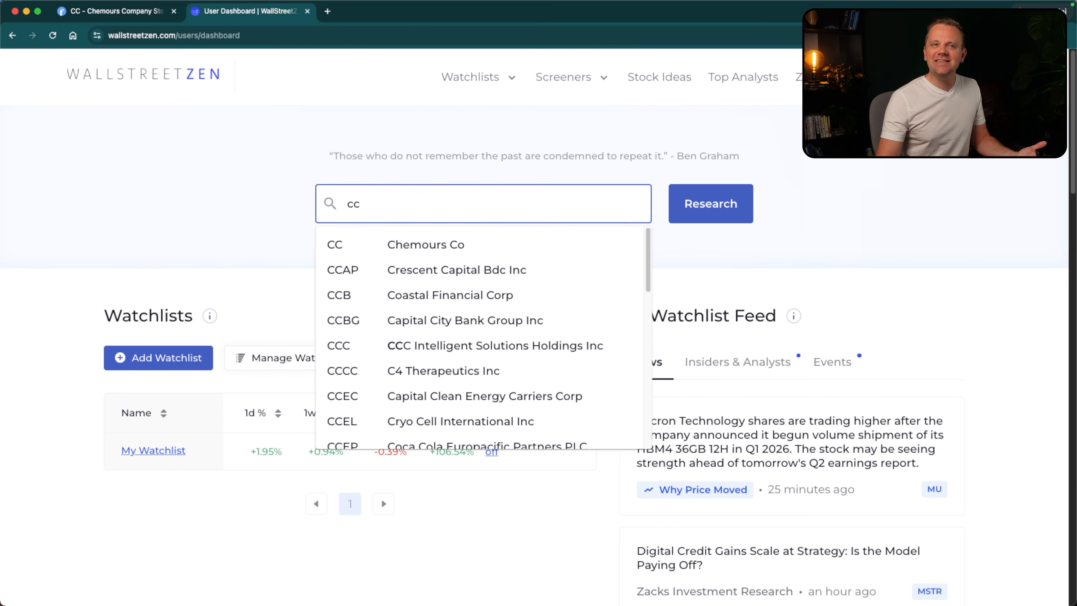
click(474, 247)
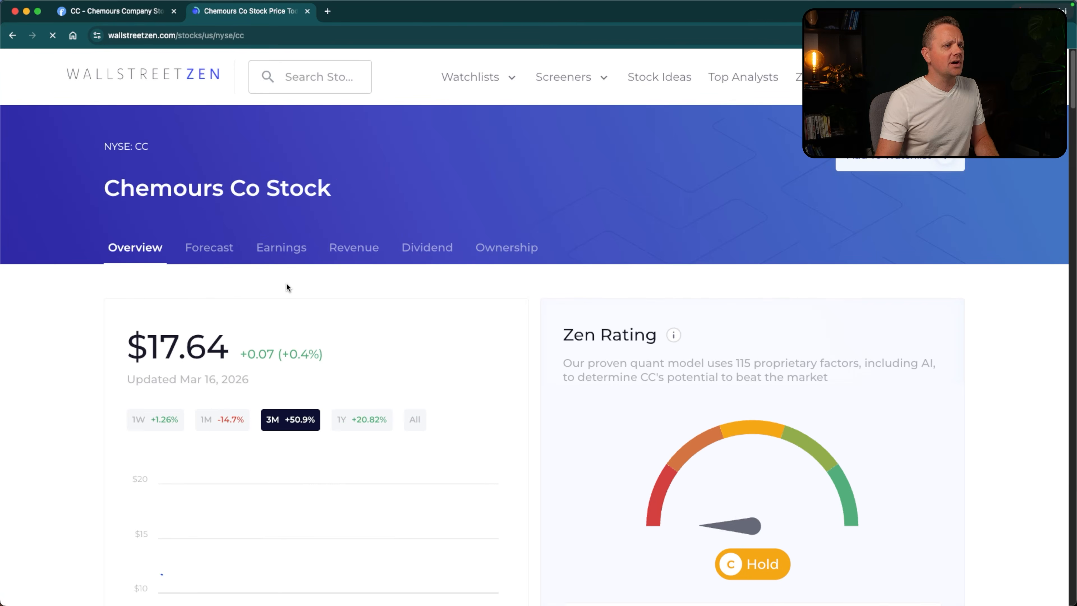
scroll(422, 299, down, 2)
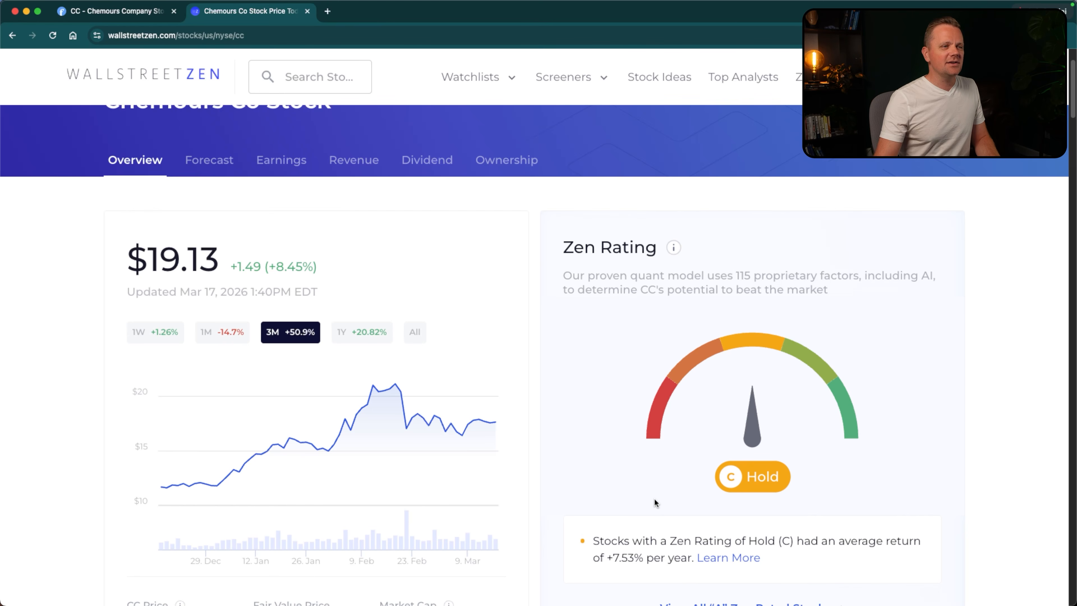
scroll(580, 475, down, 2)
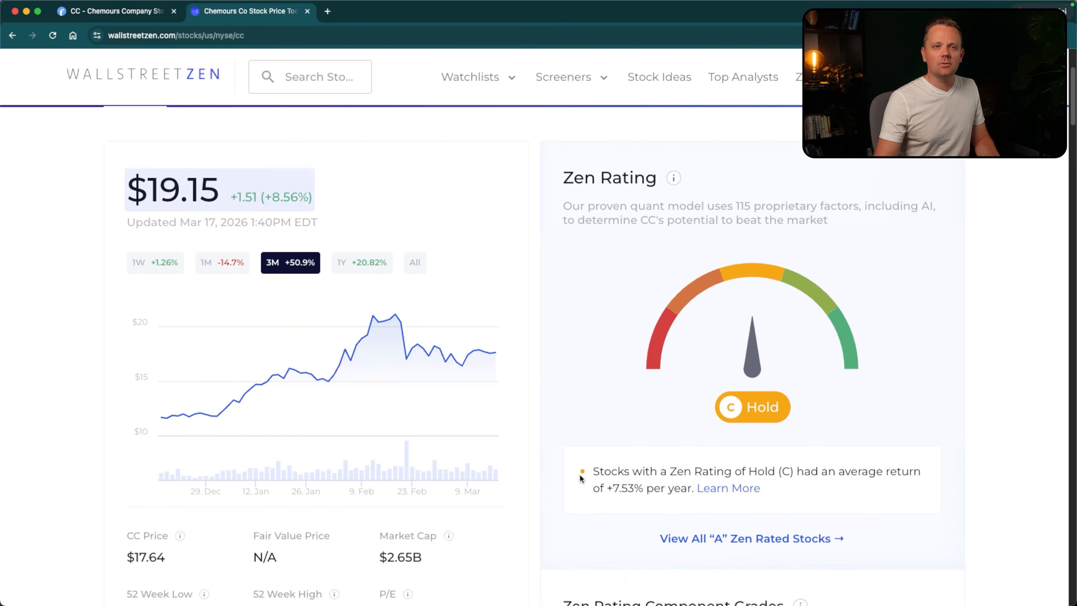
Examine CC's Zen Rating component grades and its industry's top-ranked stocks, and check its daily chart on Finviz before returning to WallStreetZen.
scroll(572, 477, down, 4)
scroll(569, 475, down, 2)
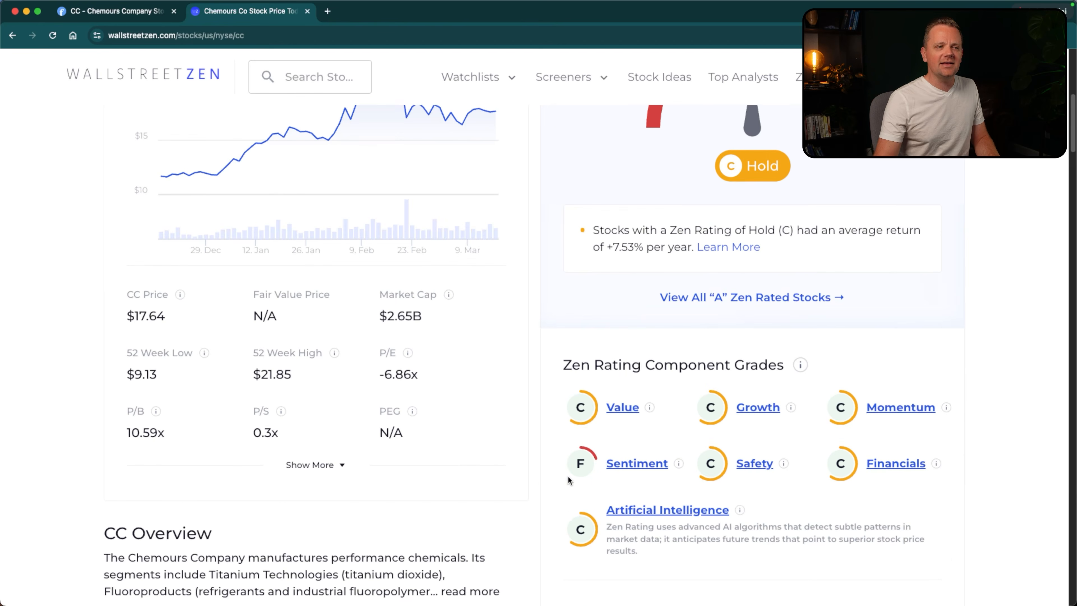
scroll(531, 476, down, 2)
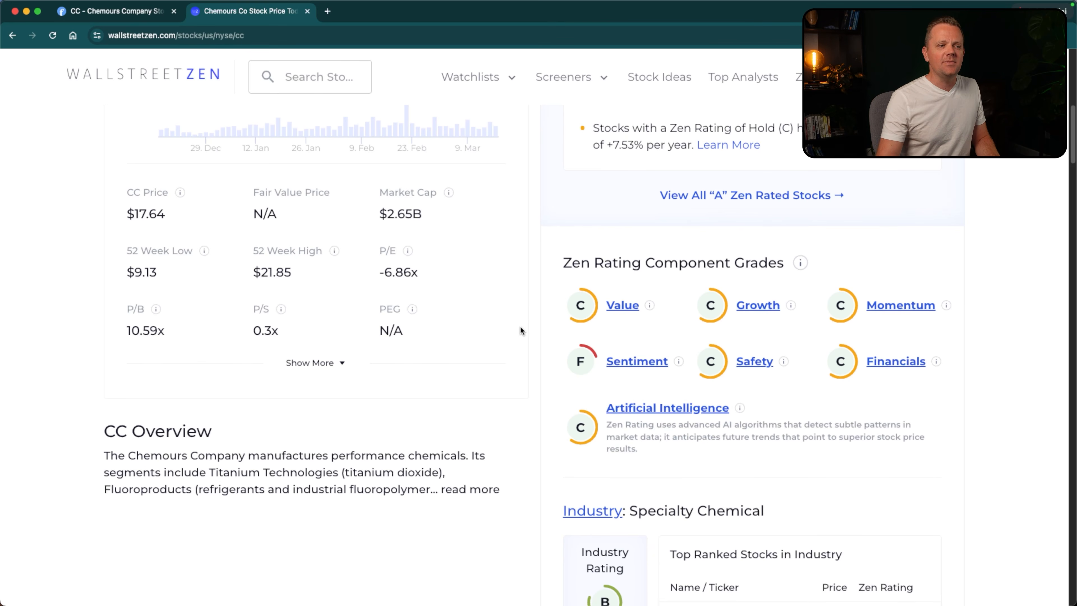
scroll(509, 378, down, 3)
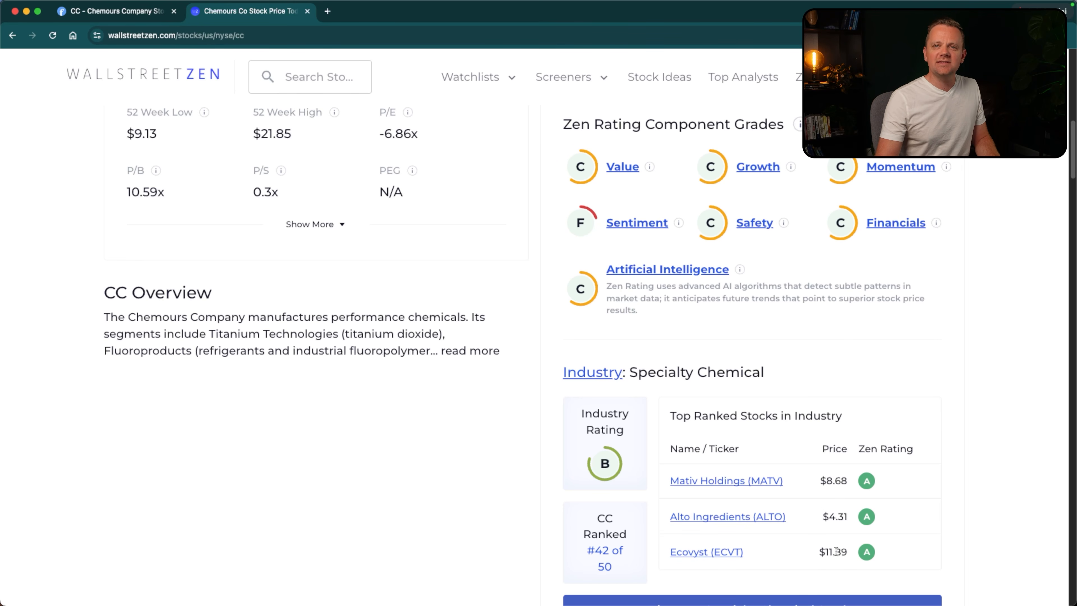
scroll(835, 550, up, 12)
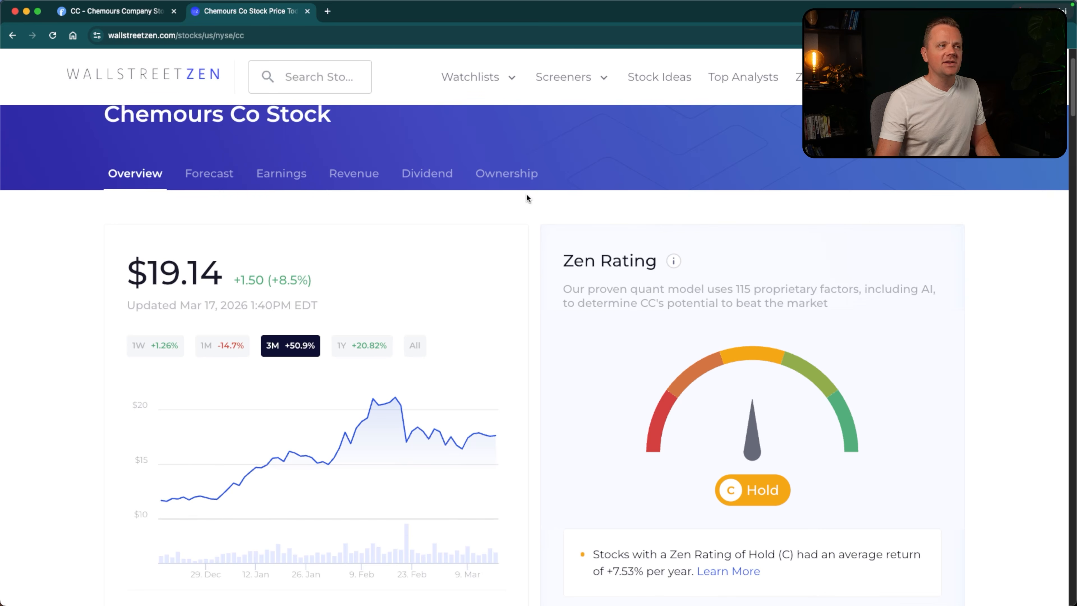
click(110, 11)
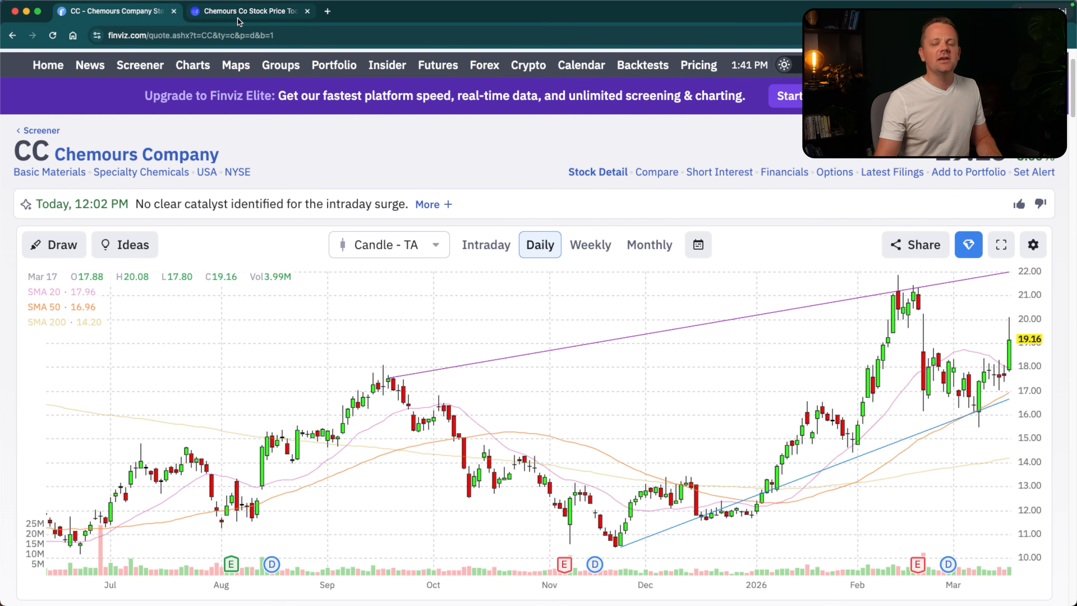
click(246, 16)
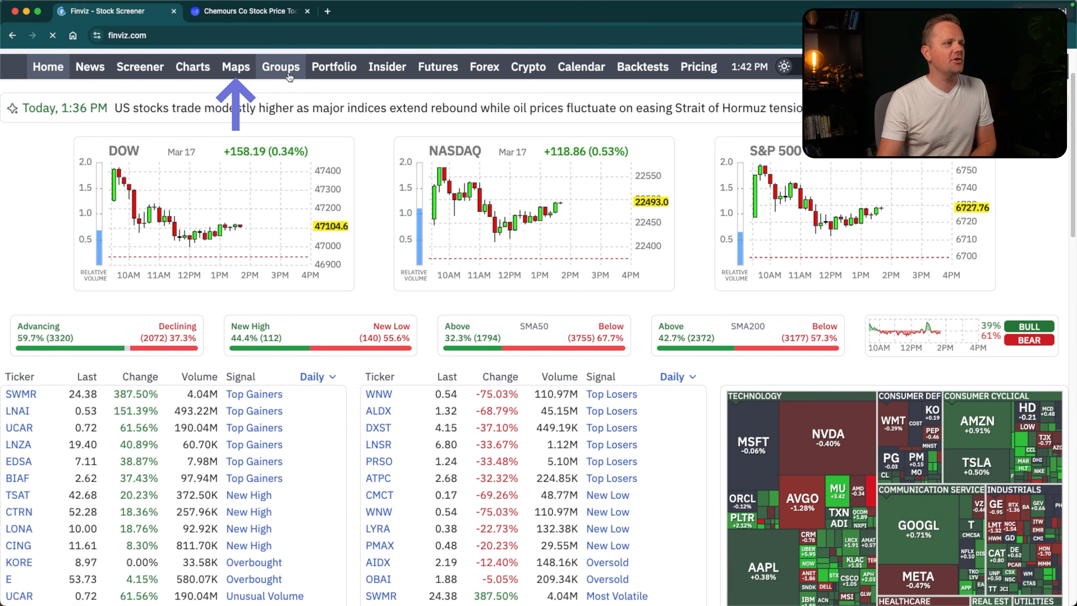
Switch to Finviz's market maps and view the All Stocks, S&P 500, Russell 2000 and World maps, ending on All Stocks.
click(233, 71)
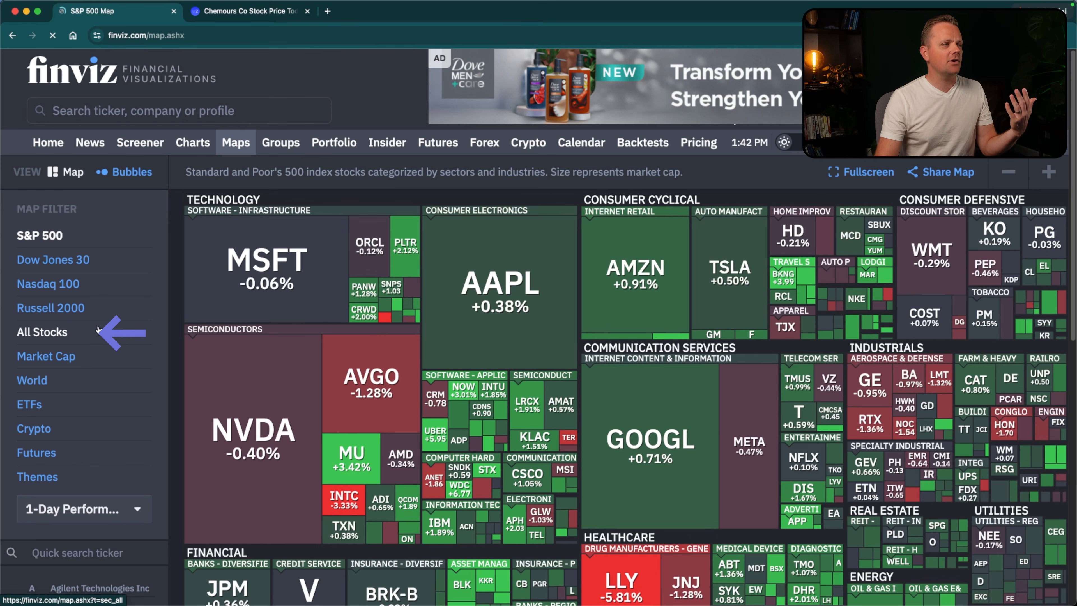
click(50, 333)
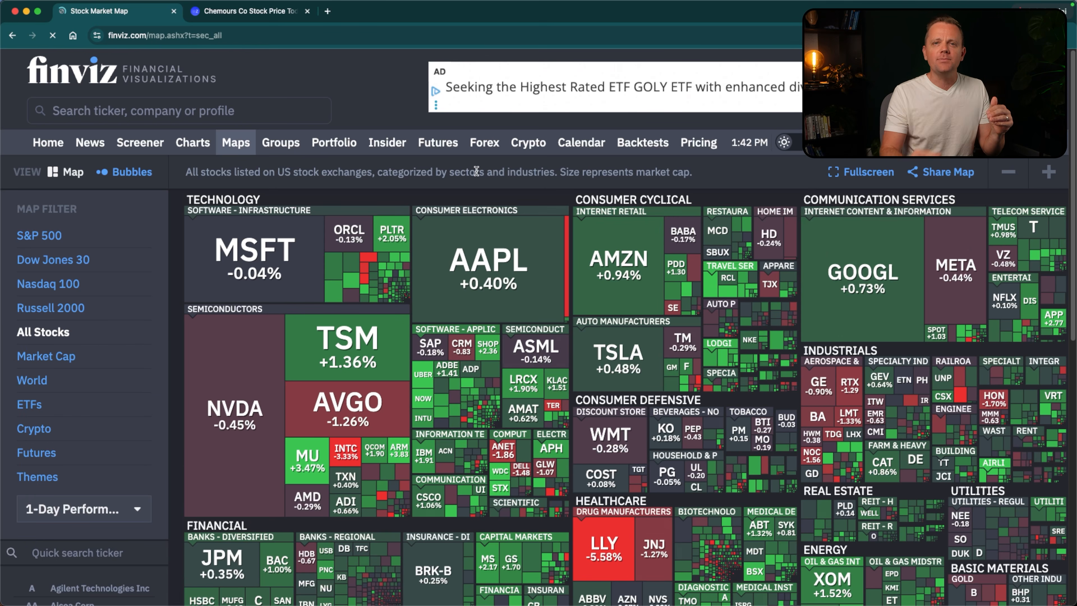
click(39, 237)
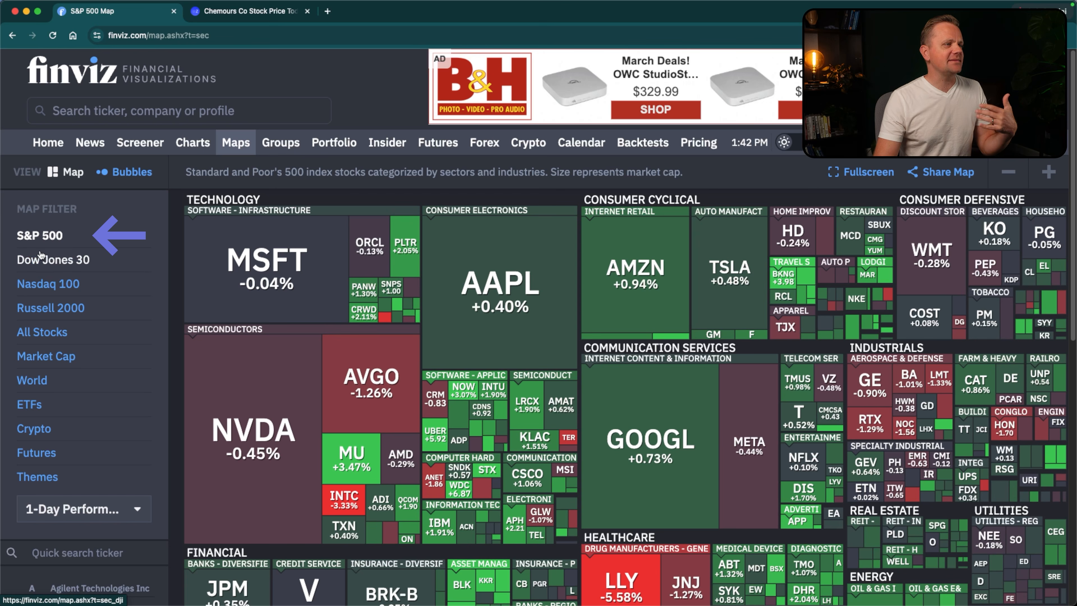
click(51, 308)
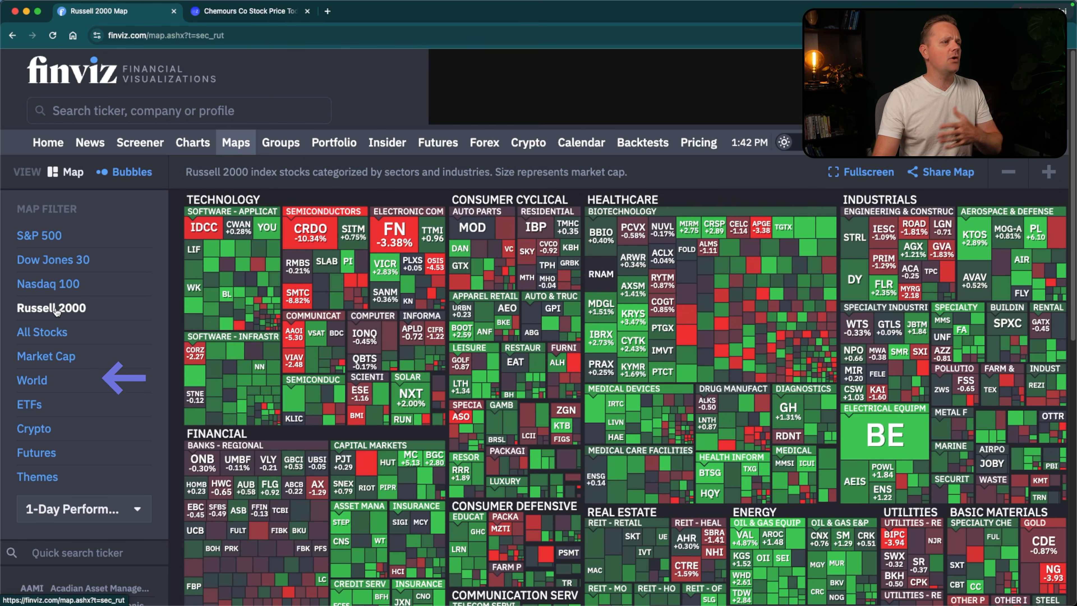
click(39, 381)
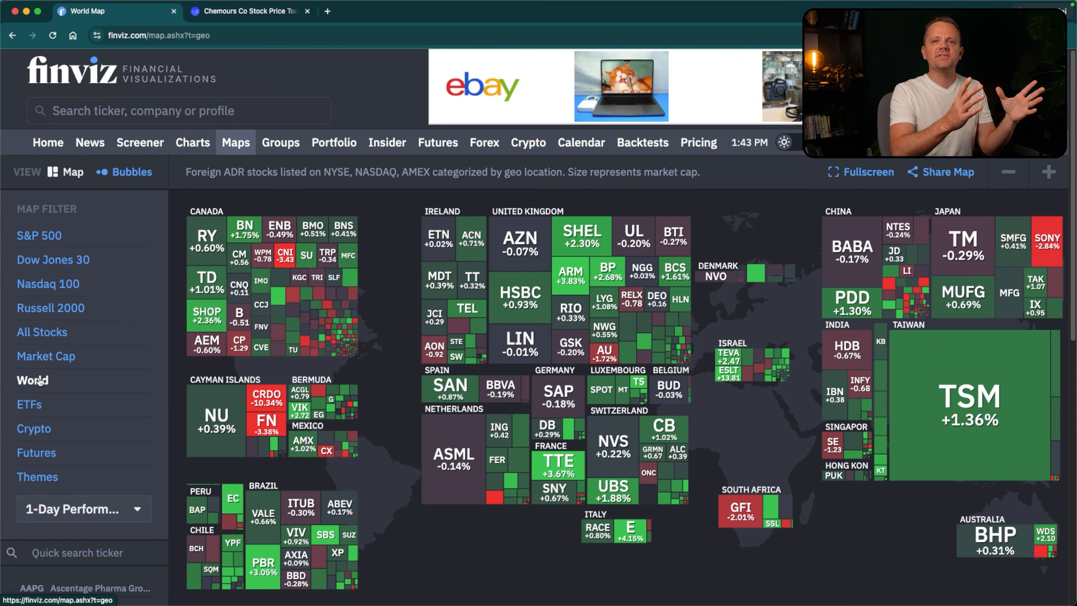
click(53, 332)
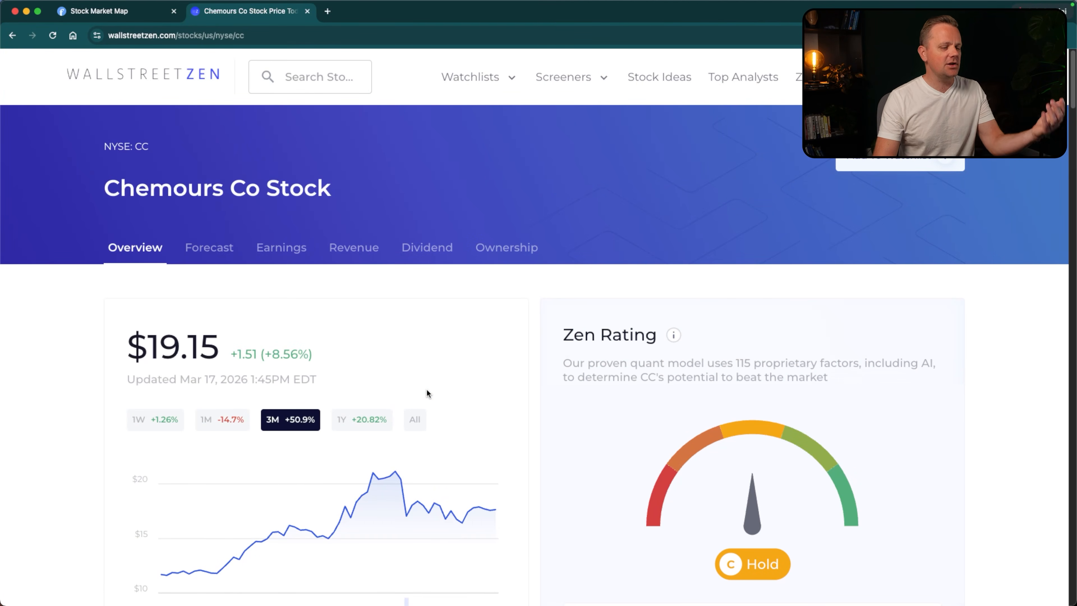
Switch to the Chemours Co page on WallStreetZen and add the stock to My Watchlist.
scroll(459, 331, down, 1)
scroll(459, 334, down, 1)
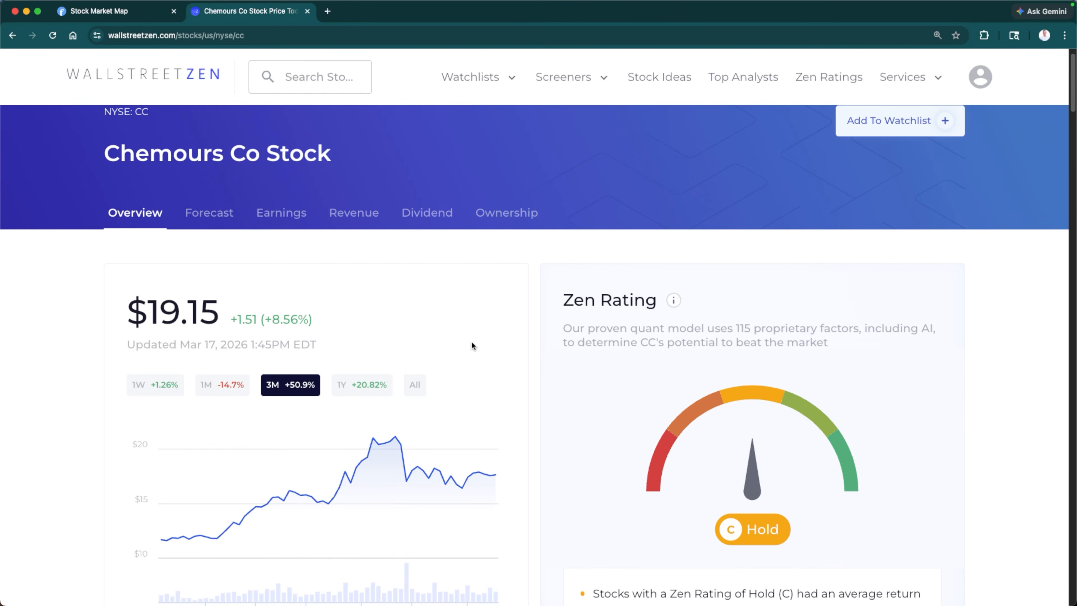
click(874, 127)
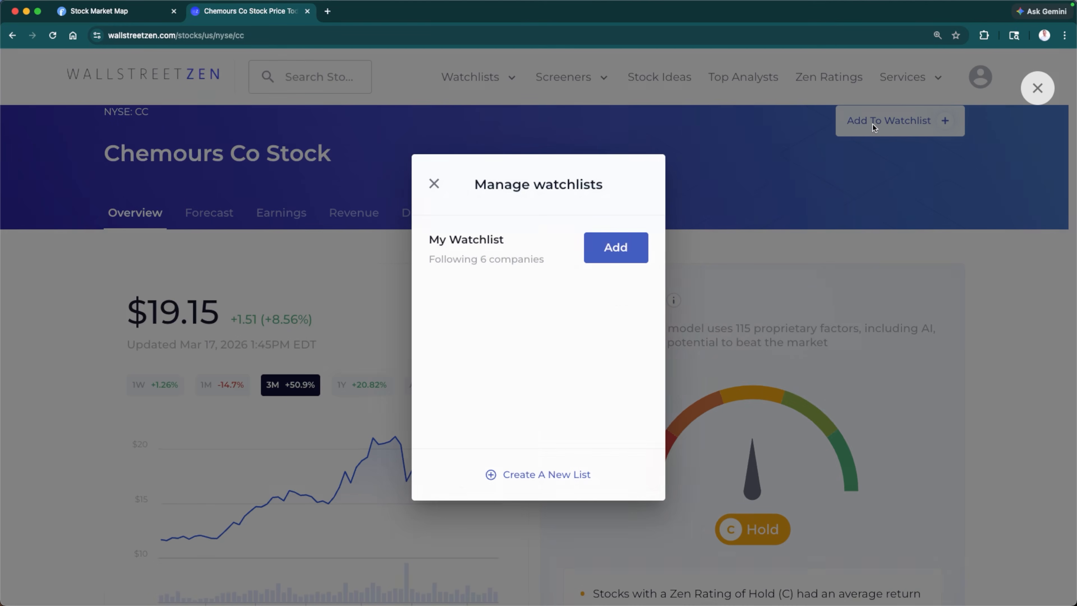
click(596, 253)
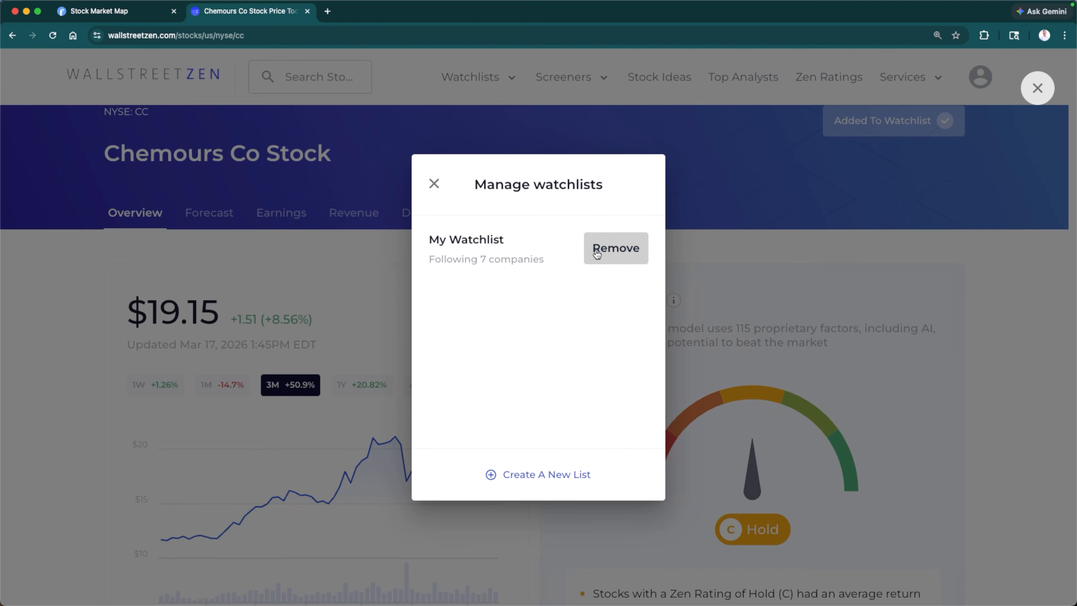
click(436, 183)
Open My Watchlist and review its performance summary and the list of watchlist stocks.
click(471, 79)
click(417, 127)
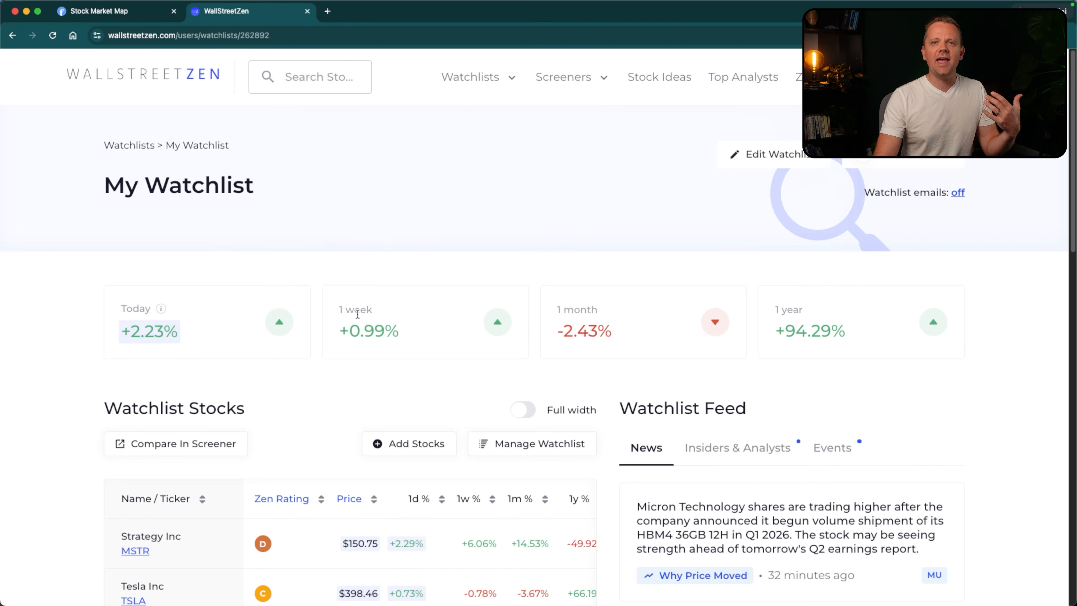
scroll(307, 404, down, 5)
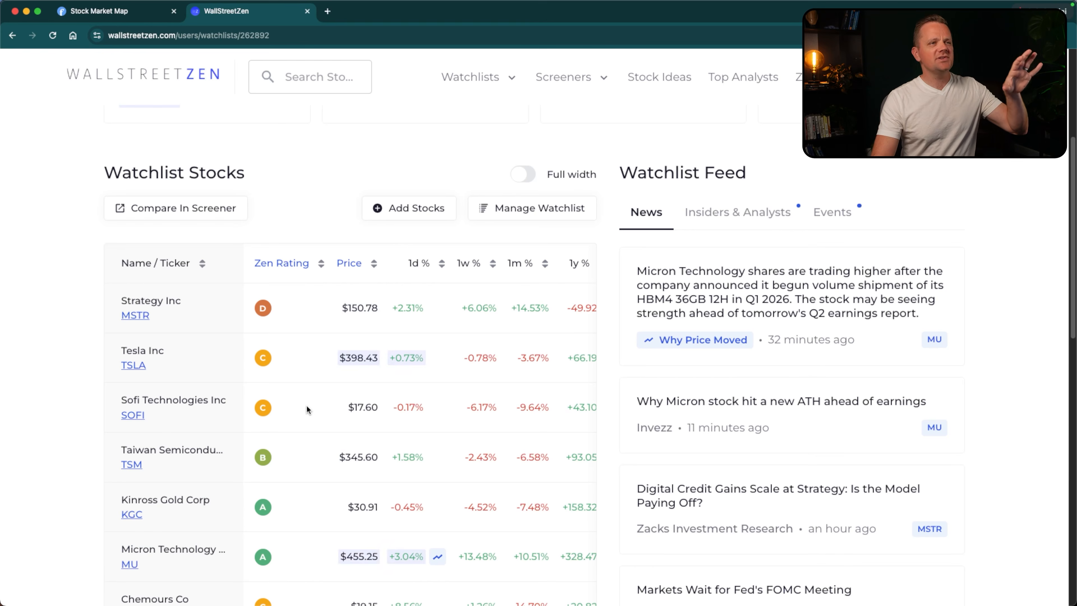